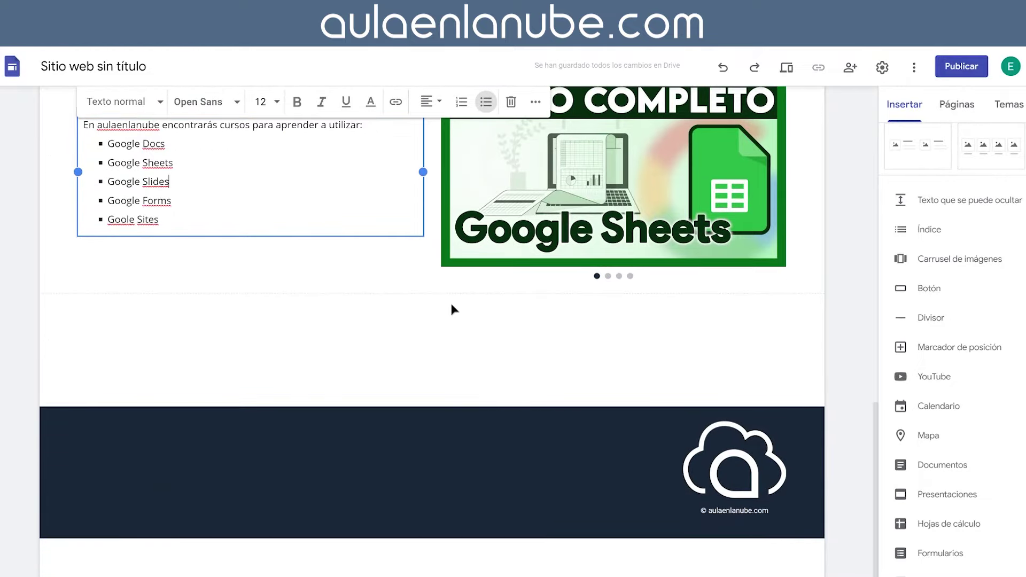
Step: Add a text box reading "OTROS CURSOS" below the Google courses section, styled as Encabezado and centred
{"action": "double_click", "coordinate": [448, 302]}
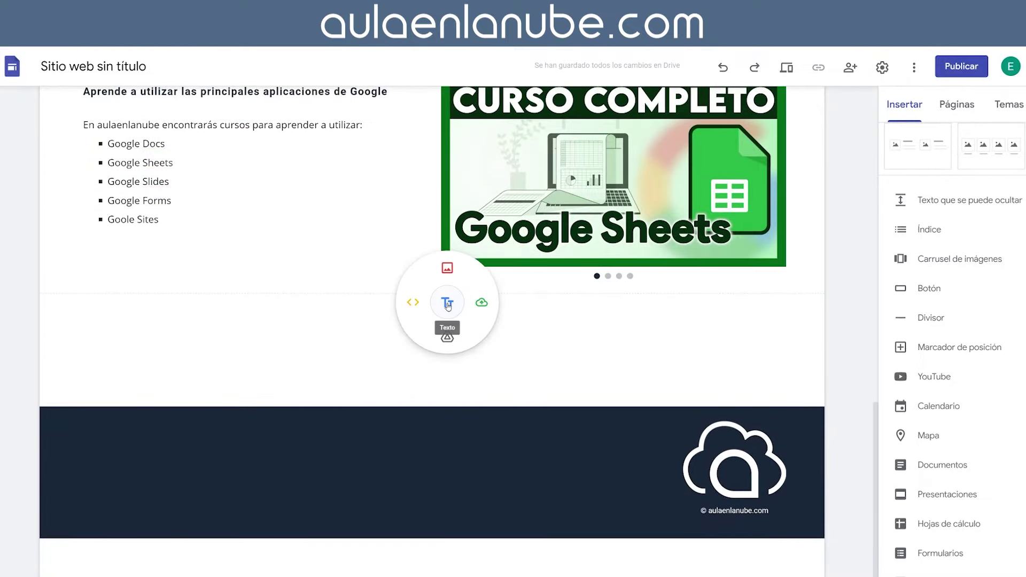
{"action": "left_click", "coordinate": [447, 303]}
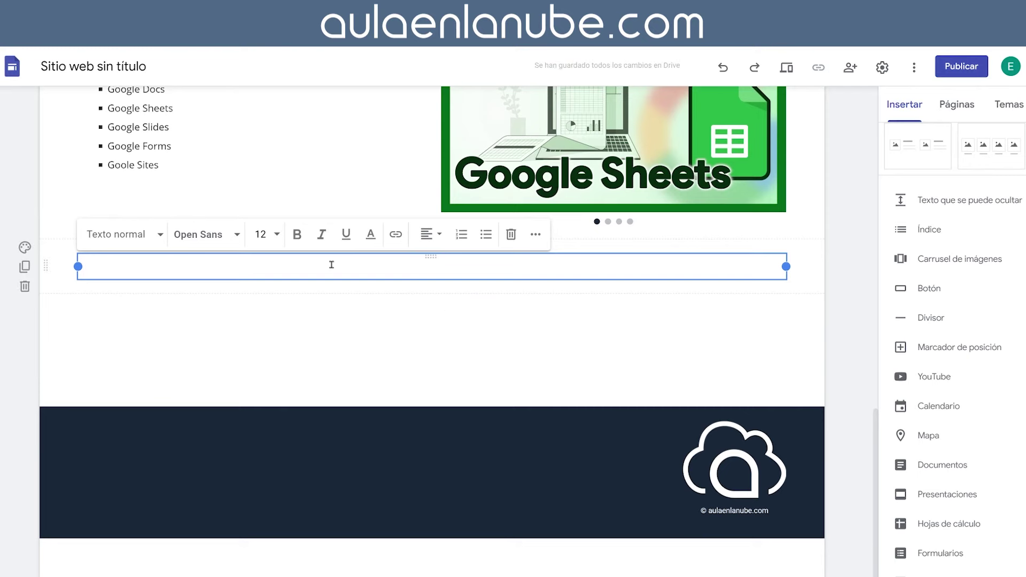
{"action": "type", "text": "OTROS CURSOS"}
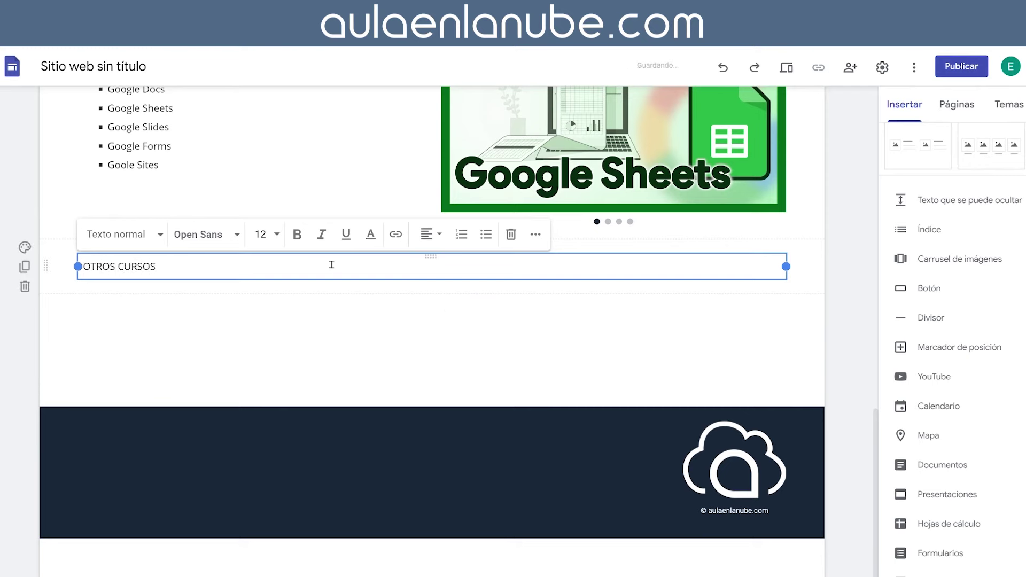
{"action": "left_click", "coordinate": [160, 235]}
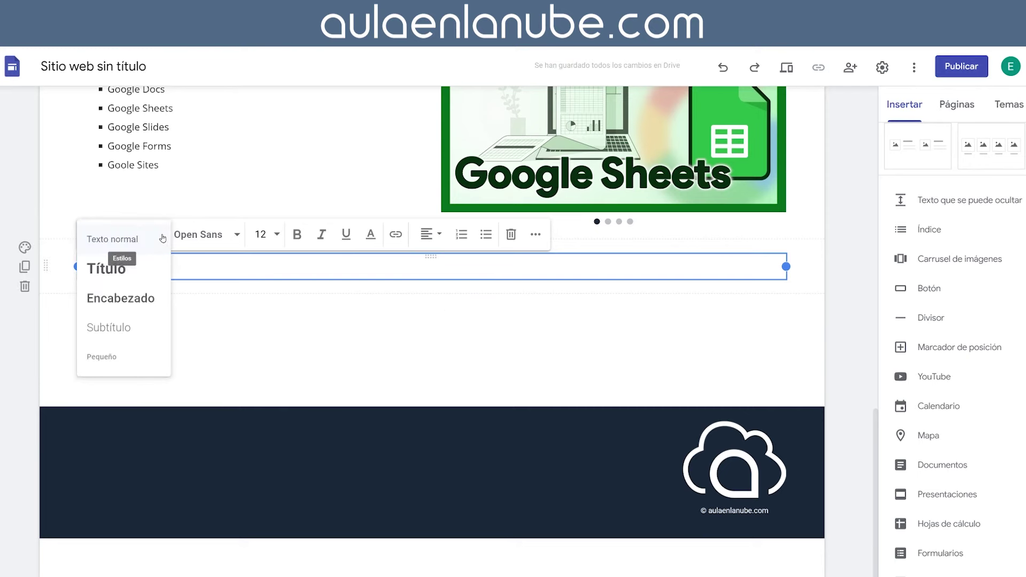
{"action": "left_click", "coordinate": [152, 298]}
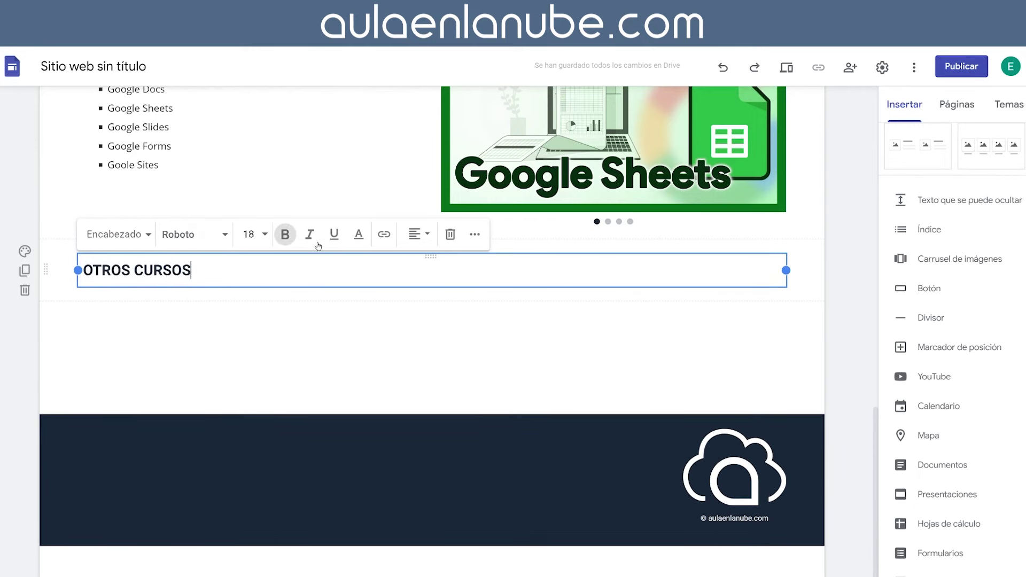
{"action": "left_click", "coordinate": [418, 234]}
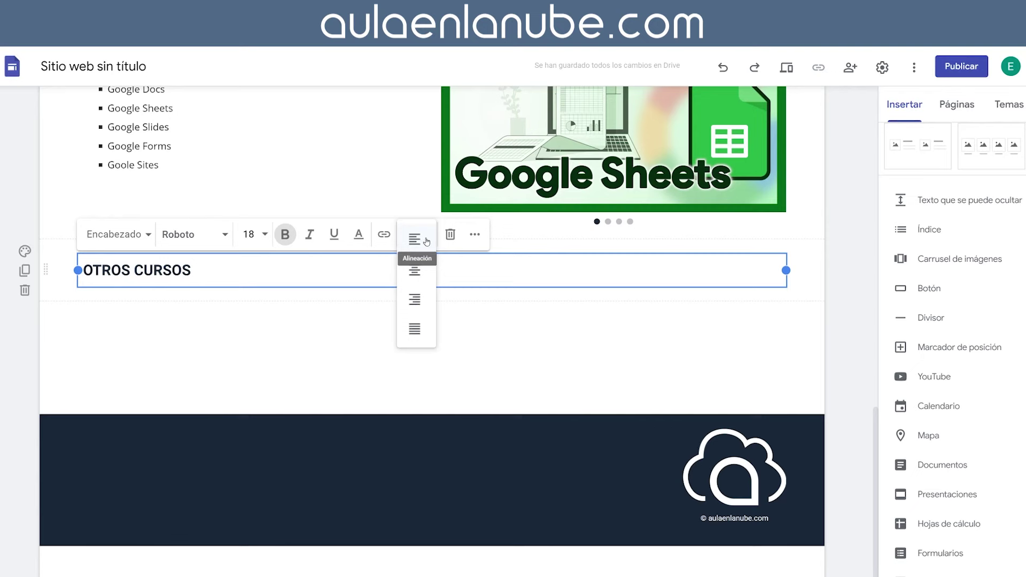
{"action": "left_click", "coordinate": [415, 269]}
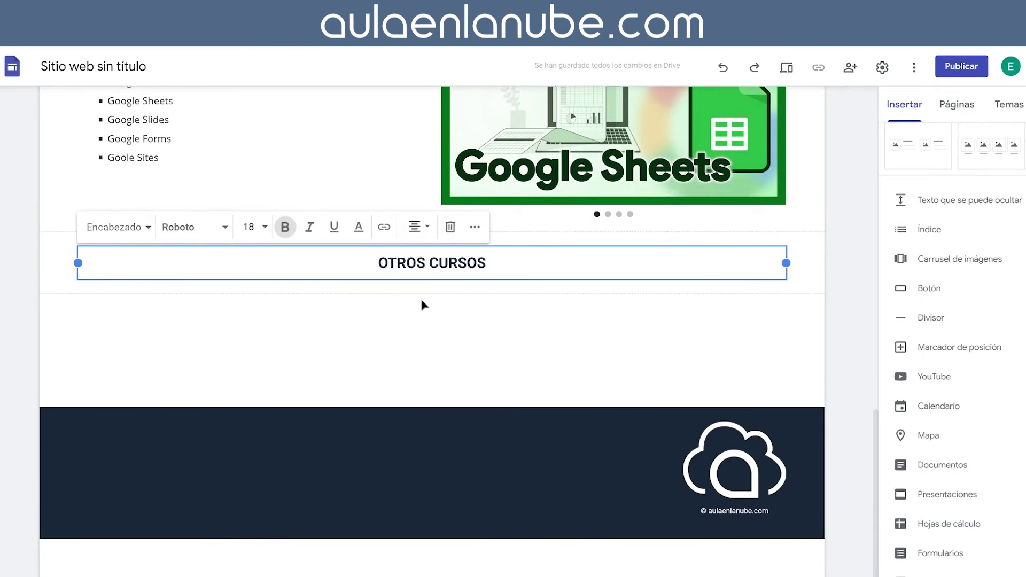
Step: Add a text box under the OTROS CURSOS heading and paste the copied paragraph starting "Además de los cursos que he creado"
{"action": "double_click", "coordinate": [424, 299]}
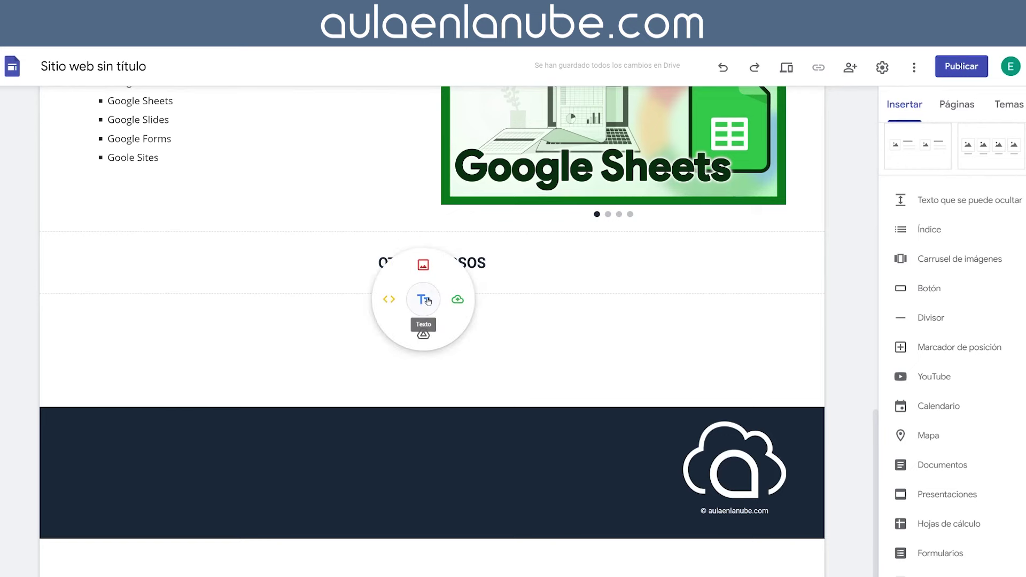
{"action": "left_click", "coordinate": [426, 303]}
{"action": "right_click", "coordinate": [427, 284]}
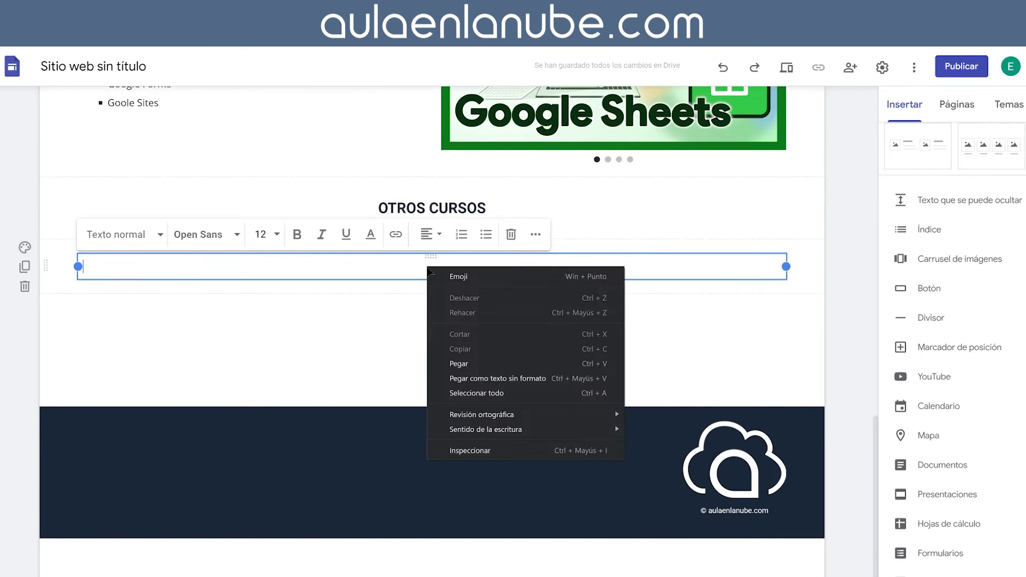
{"action": "left_click", "coordinate": [477, 363]}
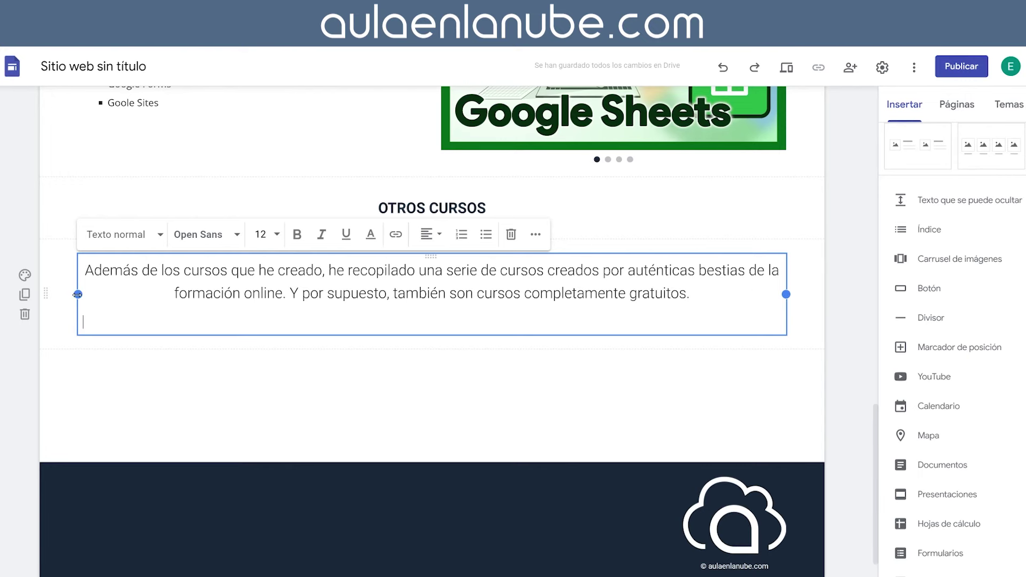
Step: Narrow the pasted paragraph's box equally from both sides to centre it, and delete its empty last line
{"action": "left_click_drag", "start_coordinate": [78, 294], "coordinate": [259, 305]}
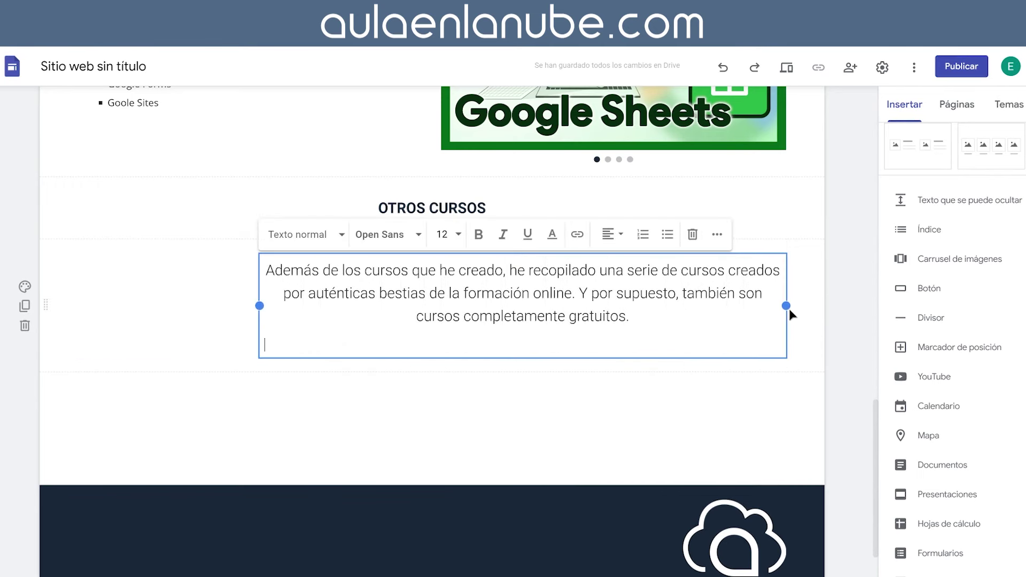
{"action": "left_click_drag", "start_coordinate": [787, 305], "coordinate": [603, 310]}
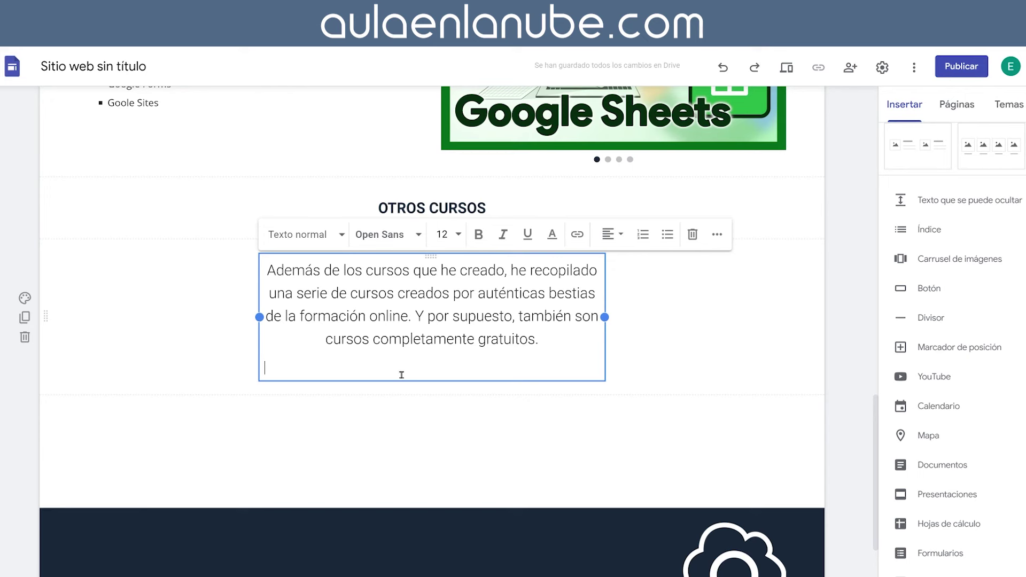
{"action": "key", "text": "BackSpace"}
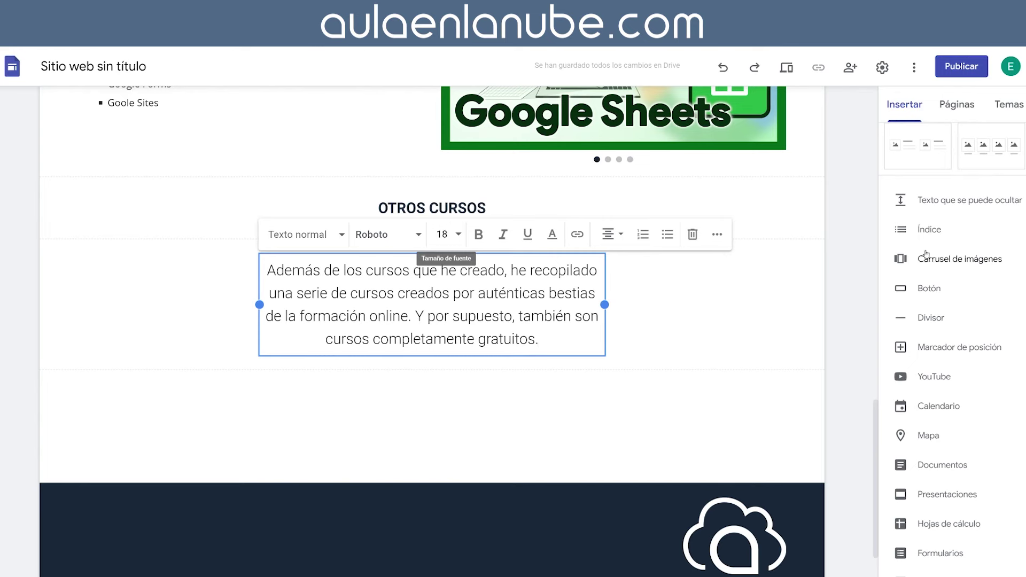
Step: Insert a button named "VER CURSOS" linking to aulaenlanube.com and centre it below the paragraph
{"action": "left_click", "coordinate": [931, 291]}
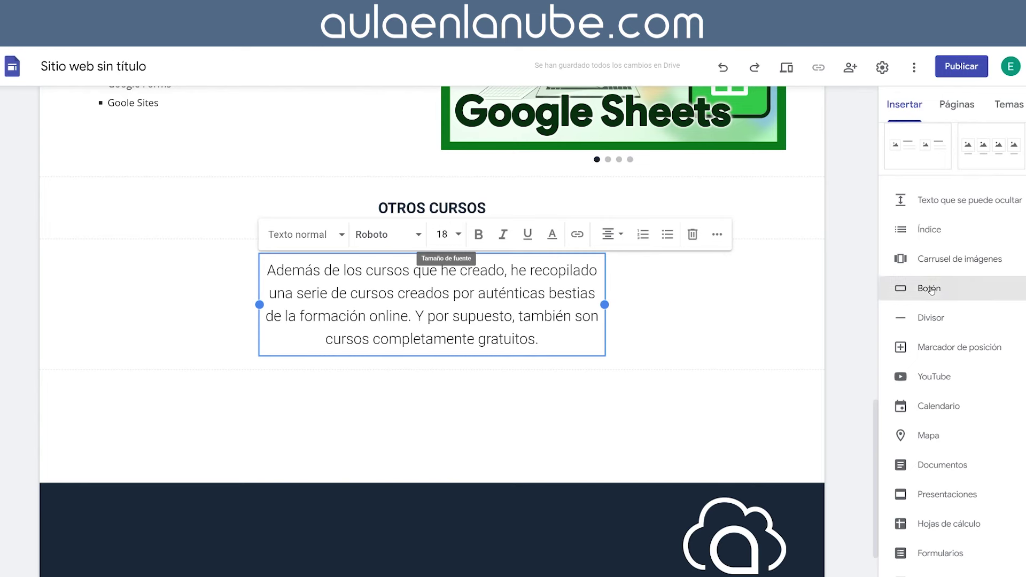
{"action": "type", "text": "V"}
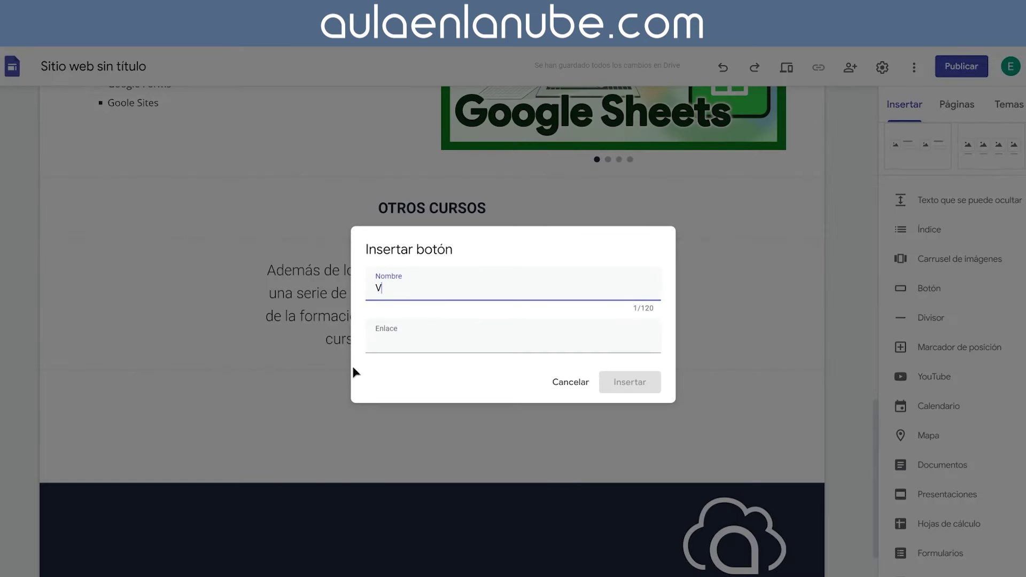
{"action": "type", "text": "ER CURSOS"}
{"action": "key", "text": "Tab"}
{"action": "type", "text": "a"}
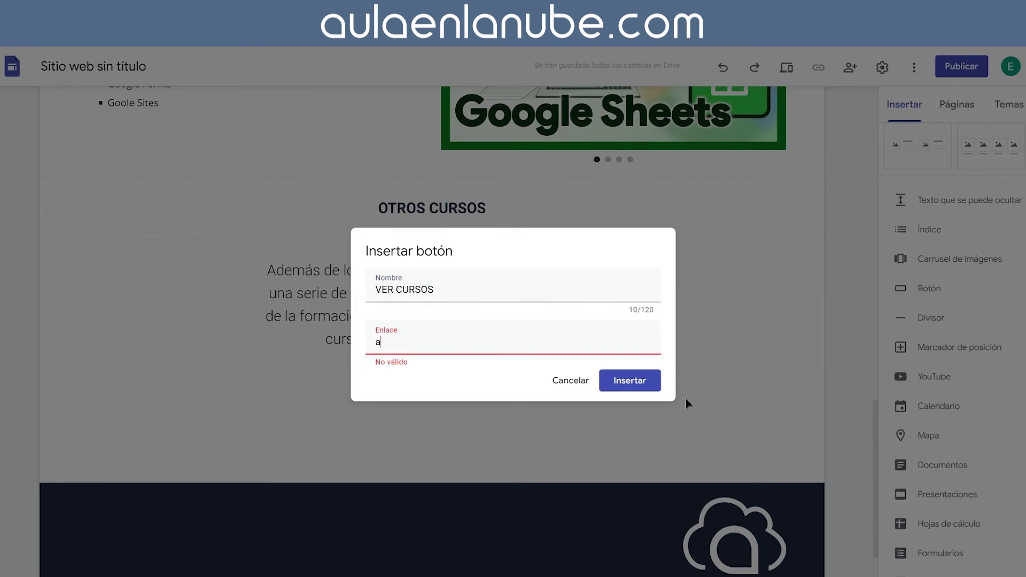
{"action": "key", "text": "BackSpace"}
{"action": "type", "text": "aulaenlanube.com"}
{"action": "left_click", "coordinate": [472, 285]}
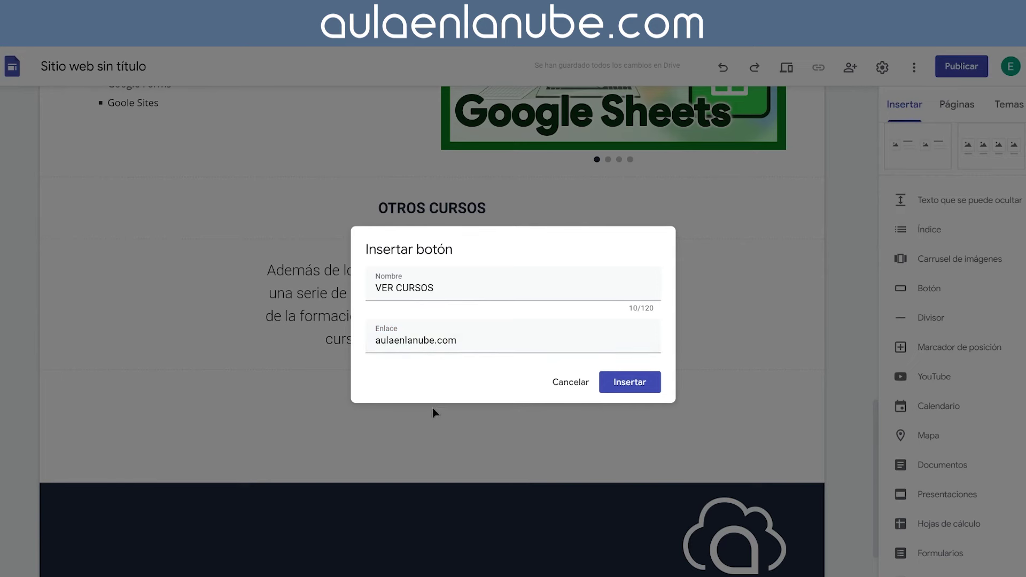
{"action": "left_click", "coordinate": [645, 383]}
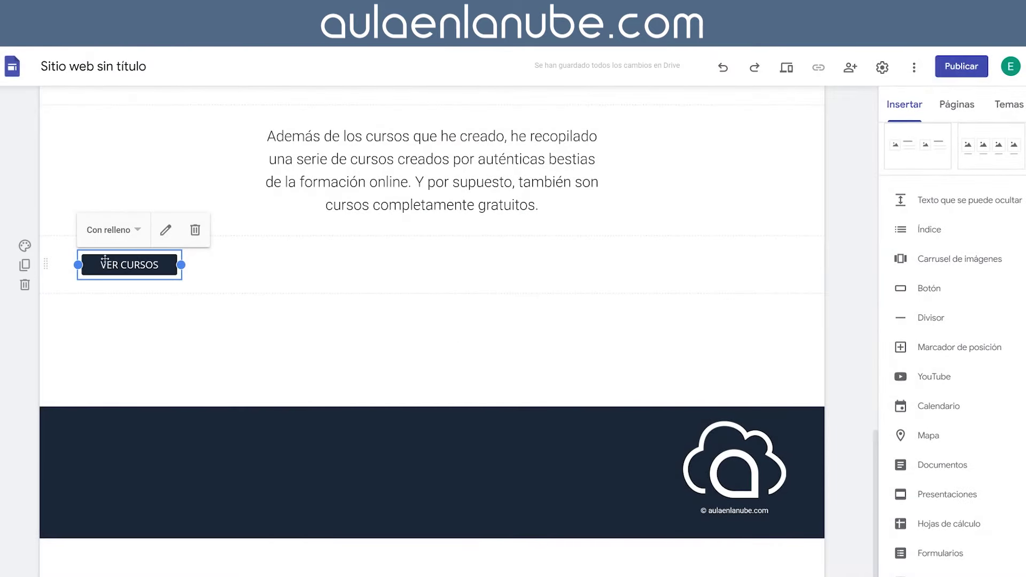
{"action": "left_click_drag", "start_coordinate": [111, 265], "coordinate": [438, 268]}
Step: Apply the Énfasis 1 background to the OTROS CURSOS heading, paragraph and button sections
{"action": "scroll", "coordinate": [481, 320], "scroll_direction": "up", "scroll_amount": 2}
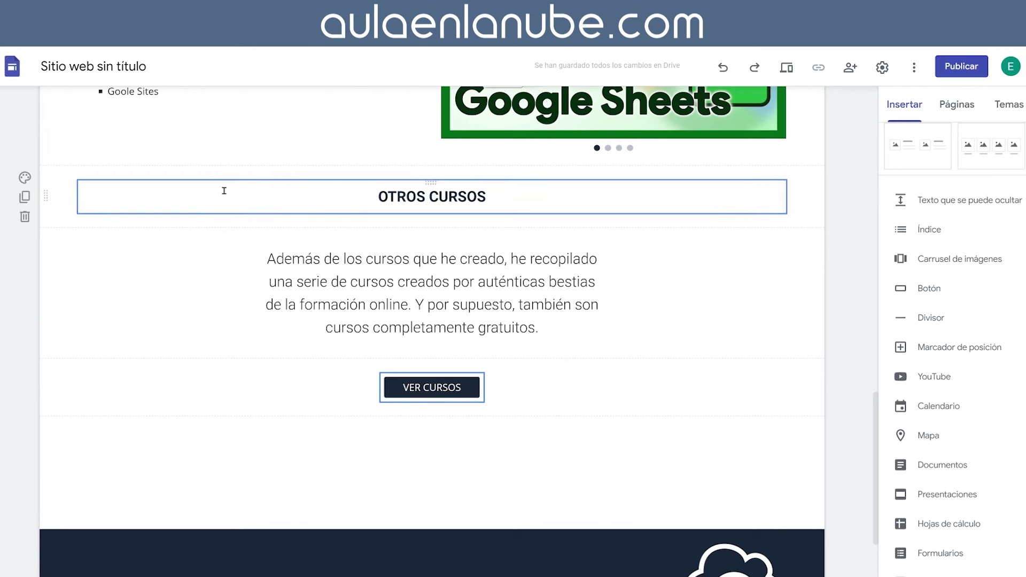
{"action": "left_click", "coordinate": [25, 178]}
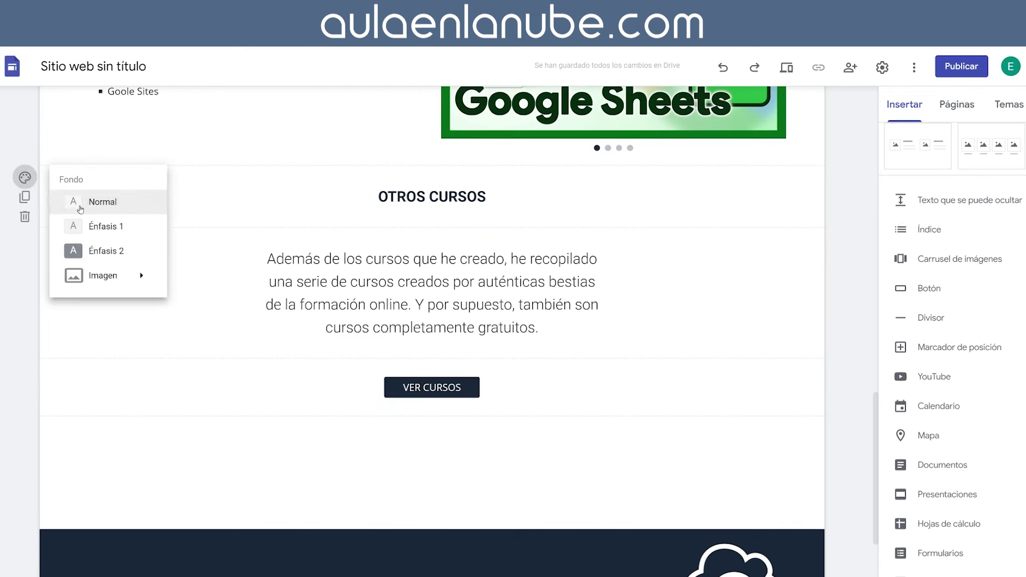
{"action": "left_click", "coordinate": [112, 228]}
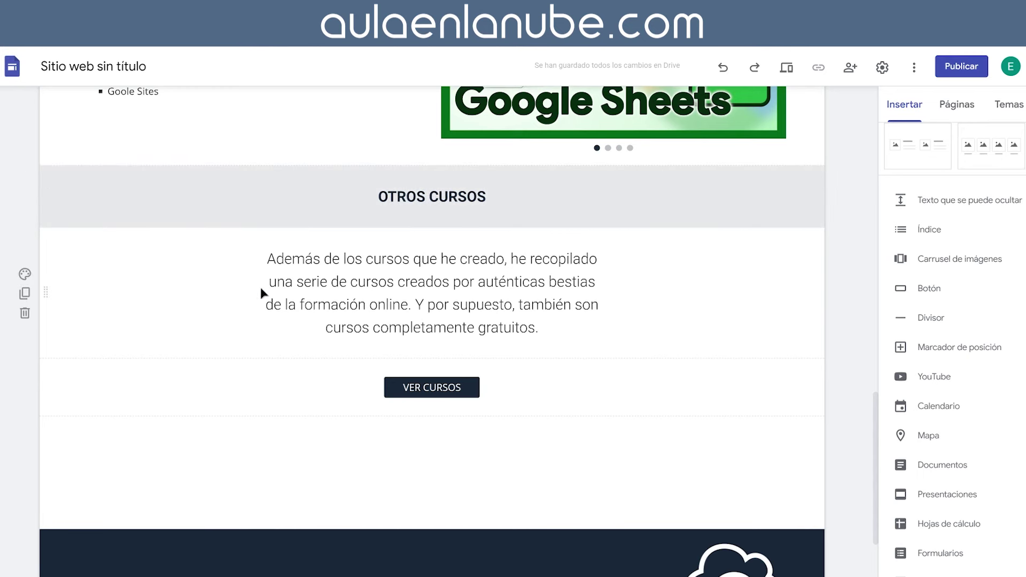
{"action": "left_click", "coordinate": [27, 273]}
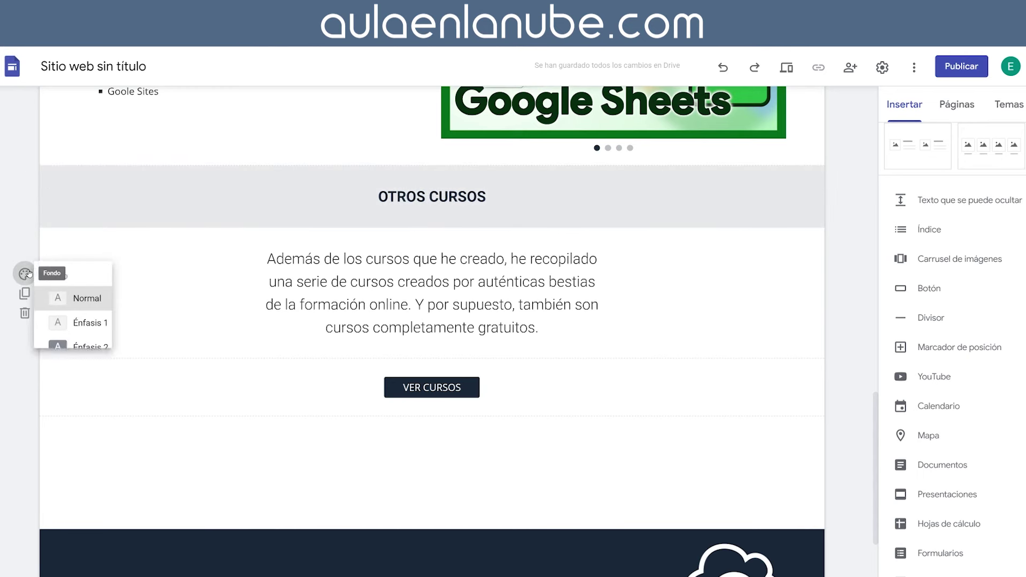
{"action": "left_click", "coordinate": [96, 323]}
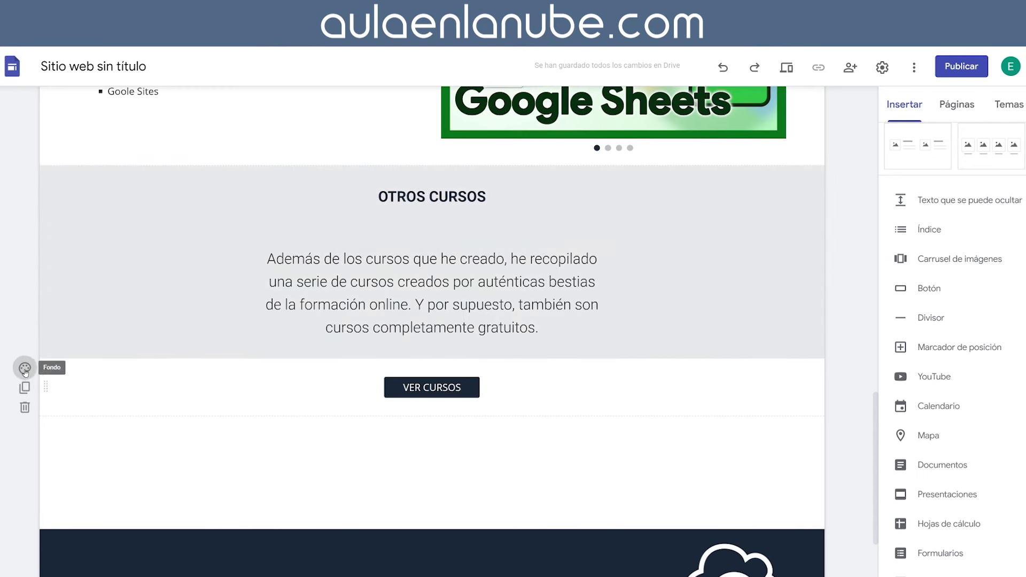
{"action": "left_click", "coordinate": [25, 368]}
{"action": "left_click", "coordinate": [106, 417]}
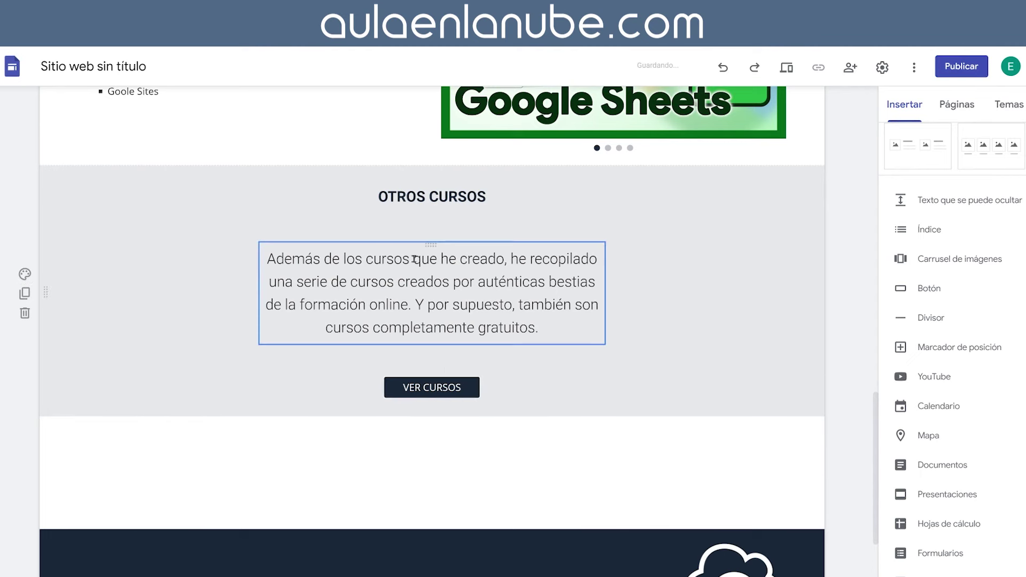
Step: Add a text box reading "Preguntas frecuentes" below the button section, styled as Encabezado and centred
{"action": "scroll", "coordinate": [361, 226], "scroll_direction": "down", "scroll_amount": 1}
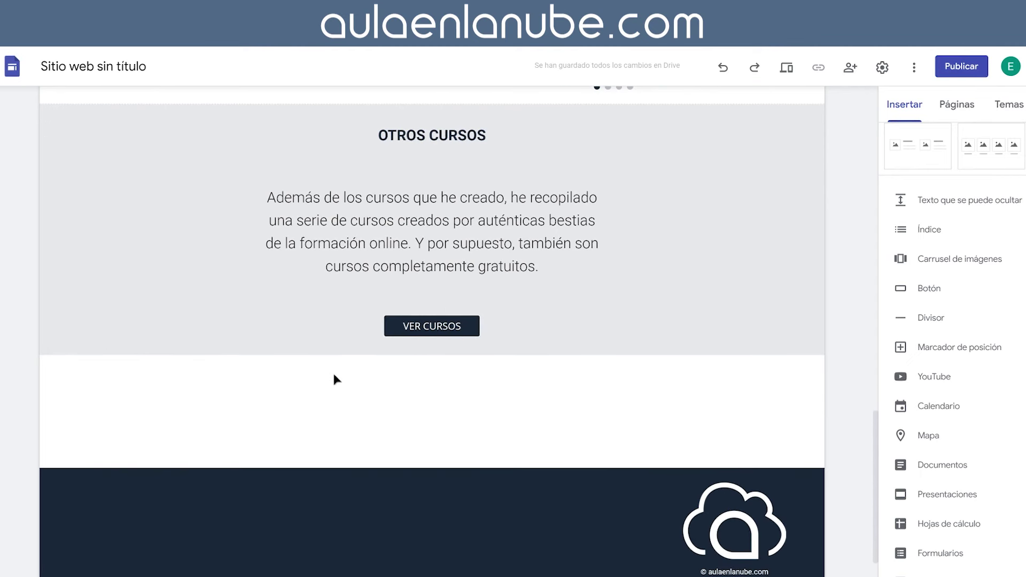
{"action": "double_click", "coordinate": [431, 376]}
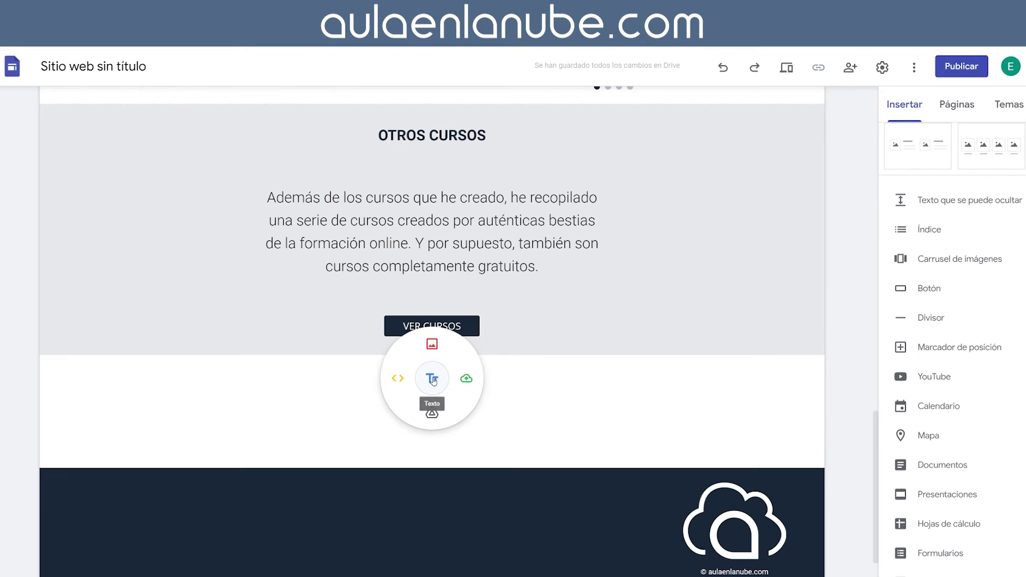
{"action": "left_click", "coordinate": [430, 378]}
{"action": "type", "text": "Preguntas"}
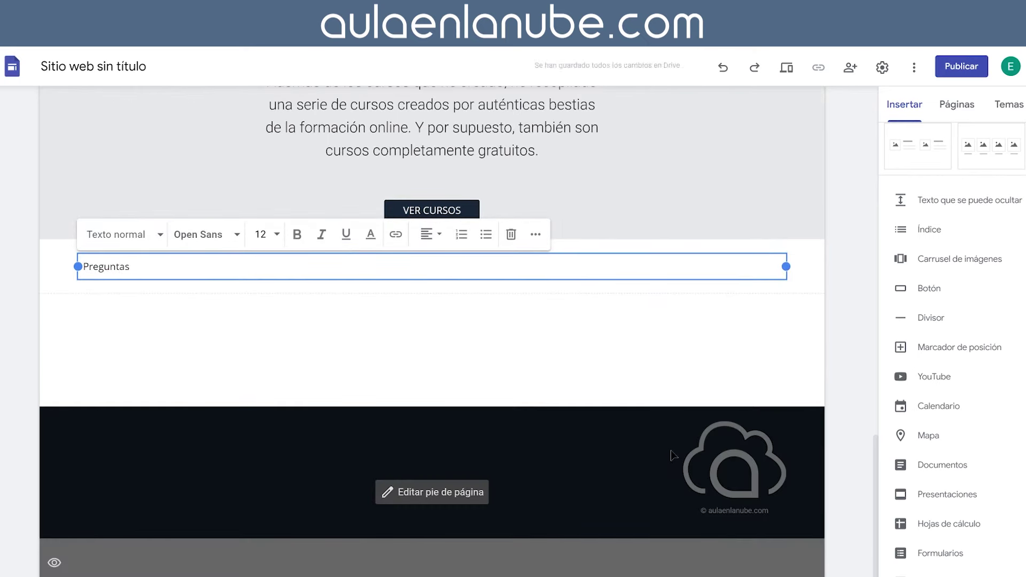
{"action": "type", "text": " frecuentes"}
{"action": "triple_click", "coordinate": [164, 266]}
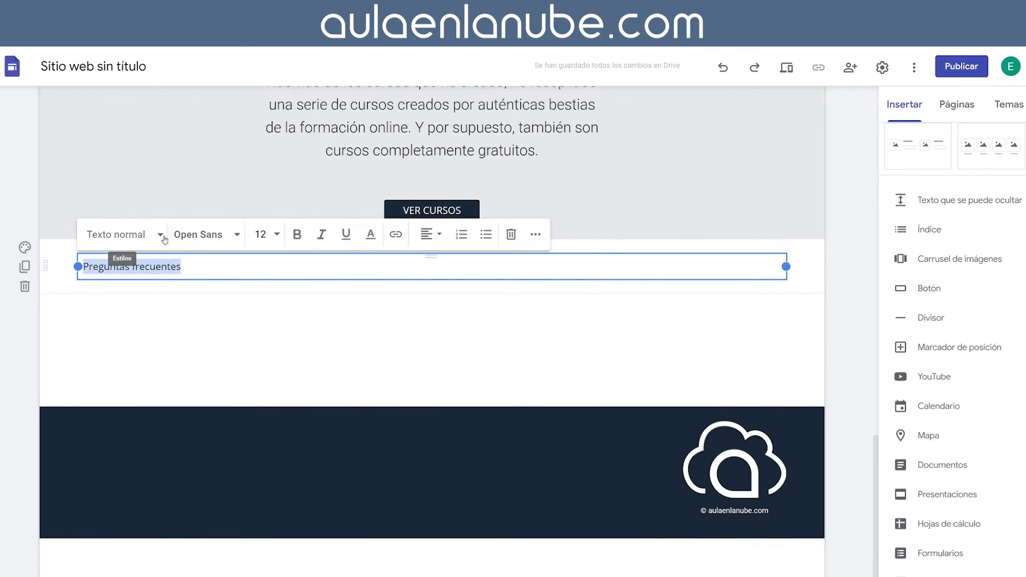
{"action": "left_click", "coordinate": [164, 239]}
{"action": "left_click", "coordinate": [143, 299]}
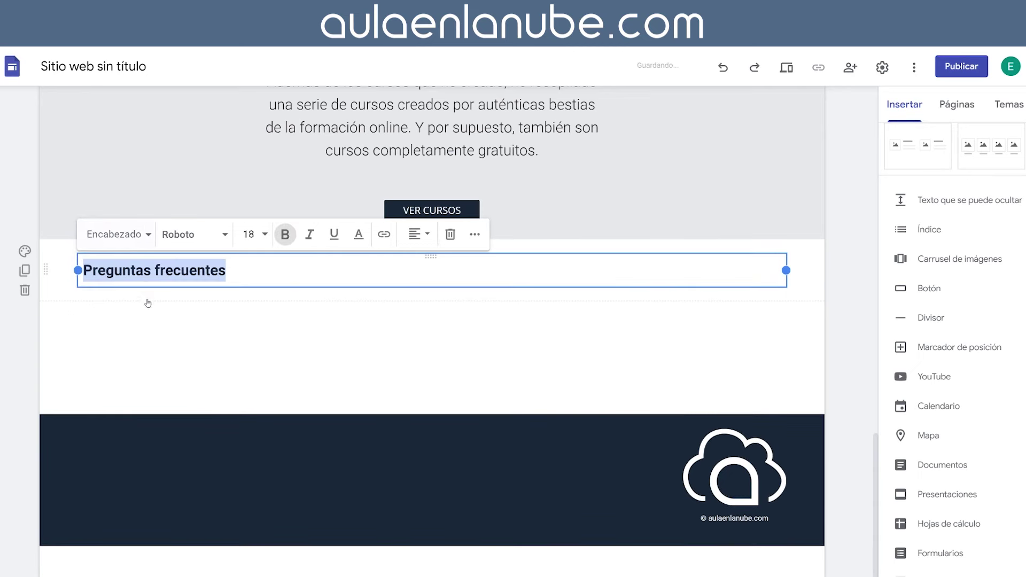
{"action": "left_click", "coordinate": [426, 239]}
{"action": "left_click", "coordinate": [415, 268]}
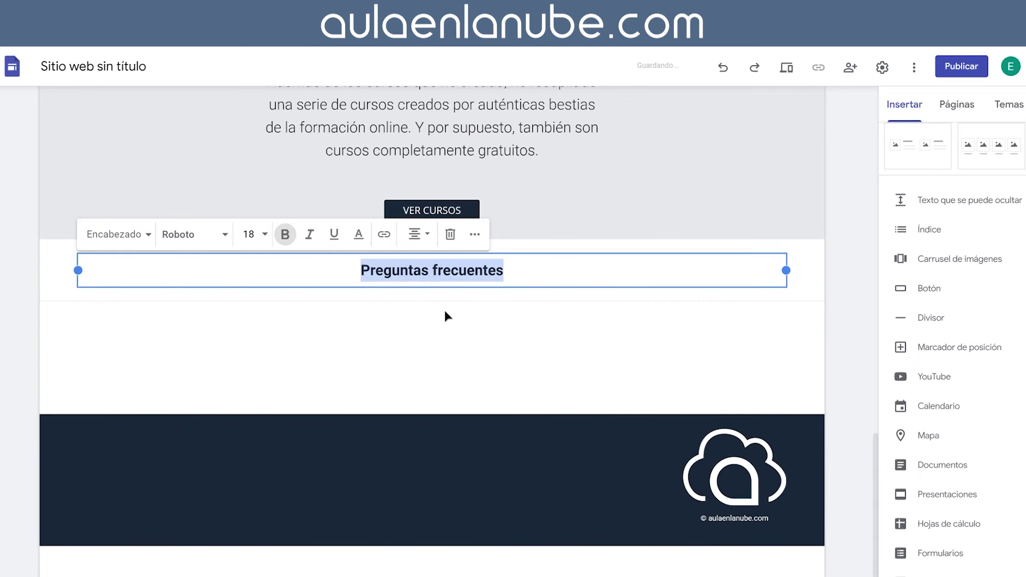
{"action": "left_click", "coordinate": [403, 293]}
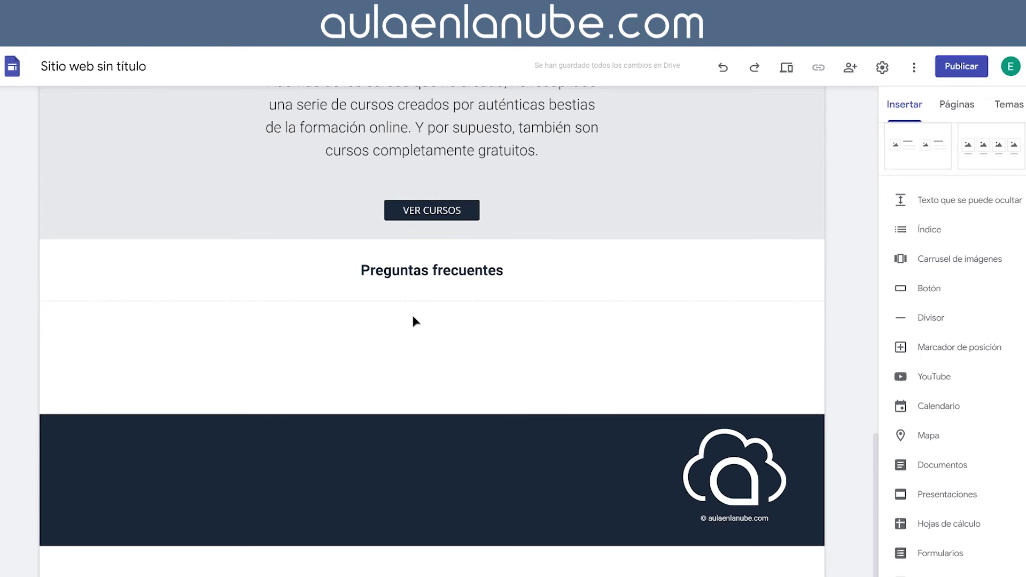
Step: Insert a collapsible text block below Preguntas frecuentes, titled "Qué es aulaenlanube?", with the paragraph beginning "Aula en la nube es una web" as its answer
{"action": "scroll", "coordinate": [428, 319], "scroll_direction": "down", "scroll_amount": 1}
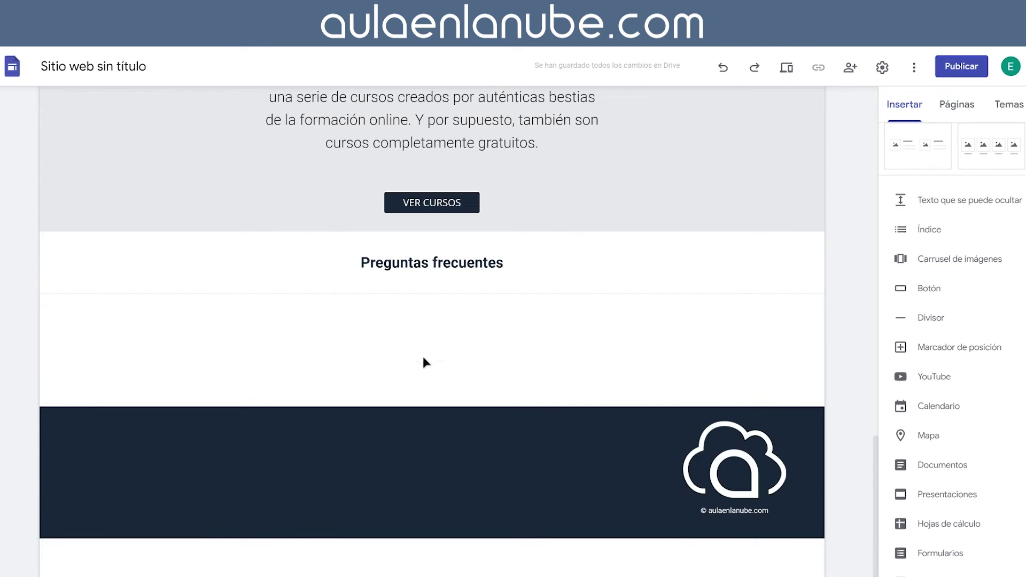
{"action": "left_click", "coordinate": [948, 200]}
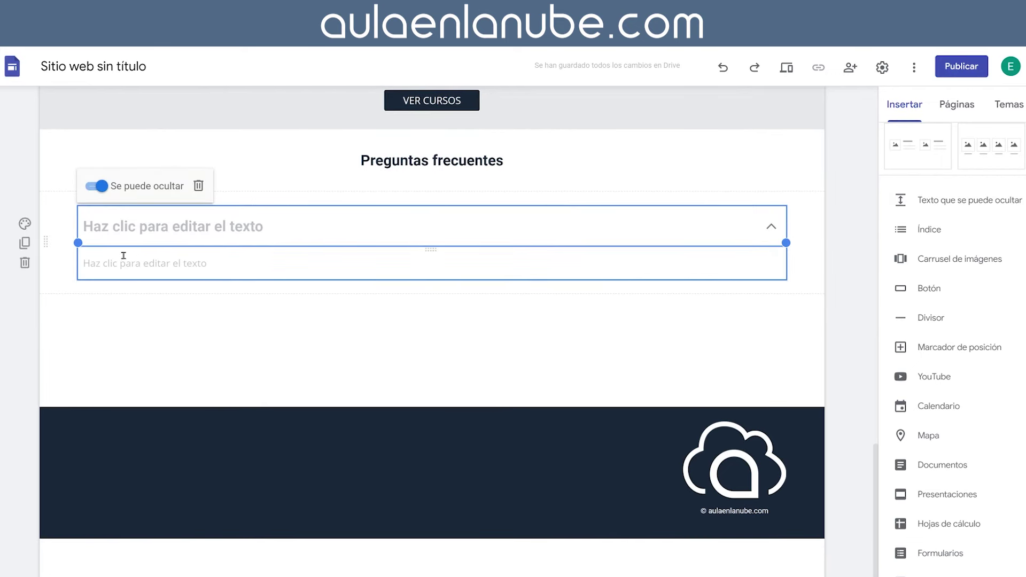
{"action": "left_click", "coordinate": [175, 262]}
{"action": "left_click", "coordinate": [213, 227]}
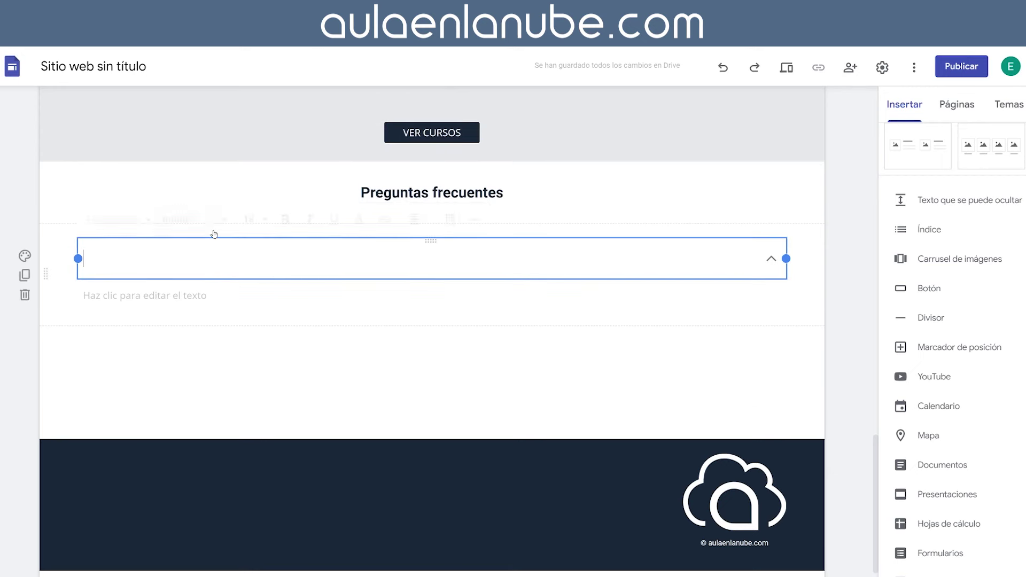
{"action": "type", "text": "Qu"}
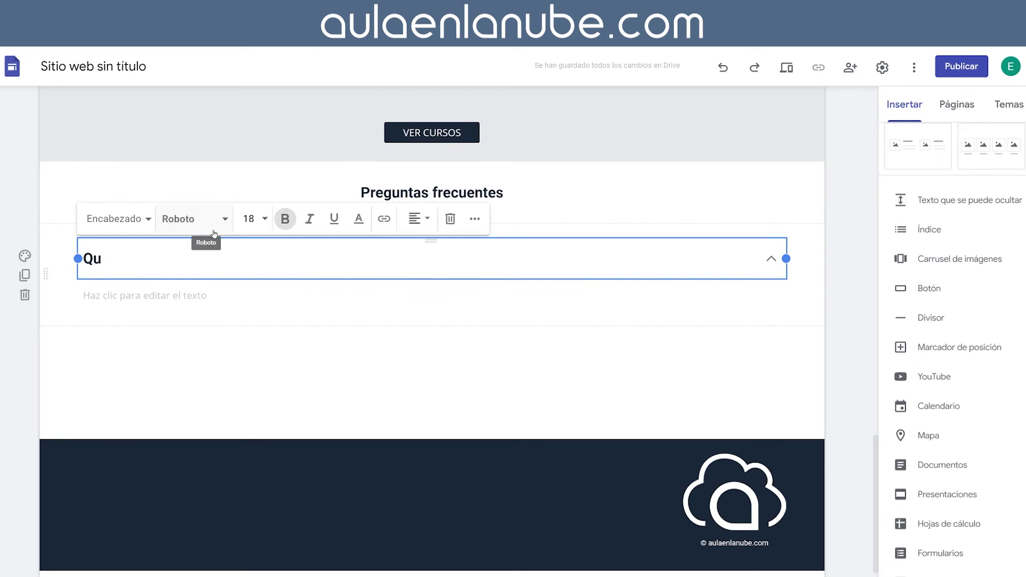
{"action": "type", "text": "é es aulaenlanube?"}
{"action": "left_click", "coordinate": [144, 295]}
{"action": "type", "text": "Aula en la nube es una web donde podemos encontrar cursos, ejercicios y materiales relacionados con la informática. Además, también he creado una selección de cursos realizados por otras personas. En ellos aprenderás a utilizar muchos de los programas que considero indispensables en la actualidad."}
Step: Style the question "Qué es aulaenlanube?" as Subtítulo, with font size 18 and the Roboto Fino typeface
{"action": "left_click", "coordinate": [214, 259]}
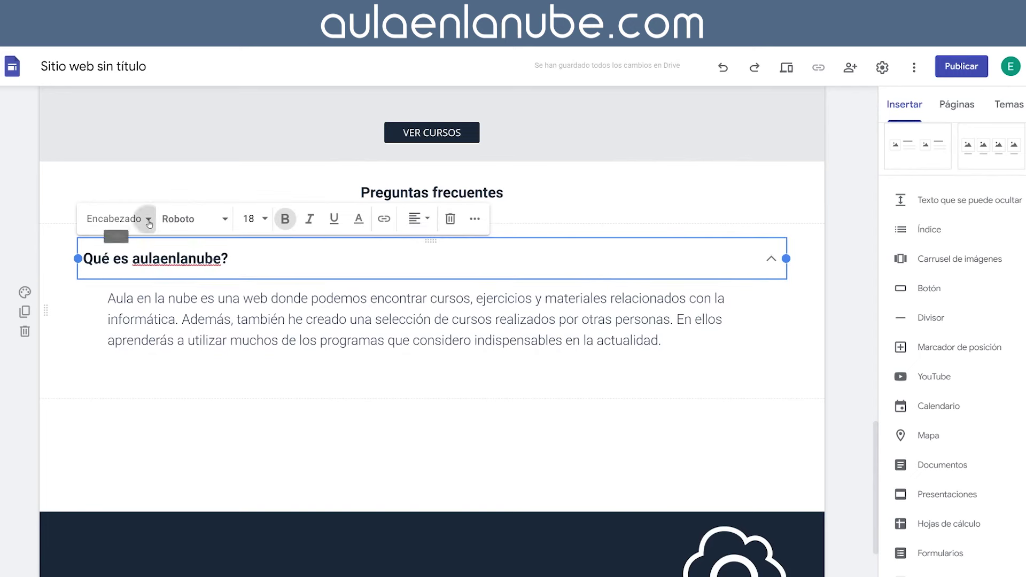
{"action": "left_click", "coordinate": [148, 219]}
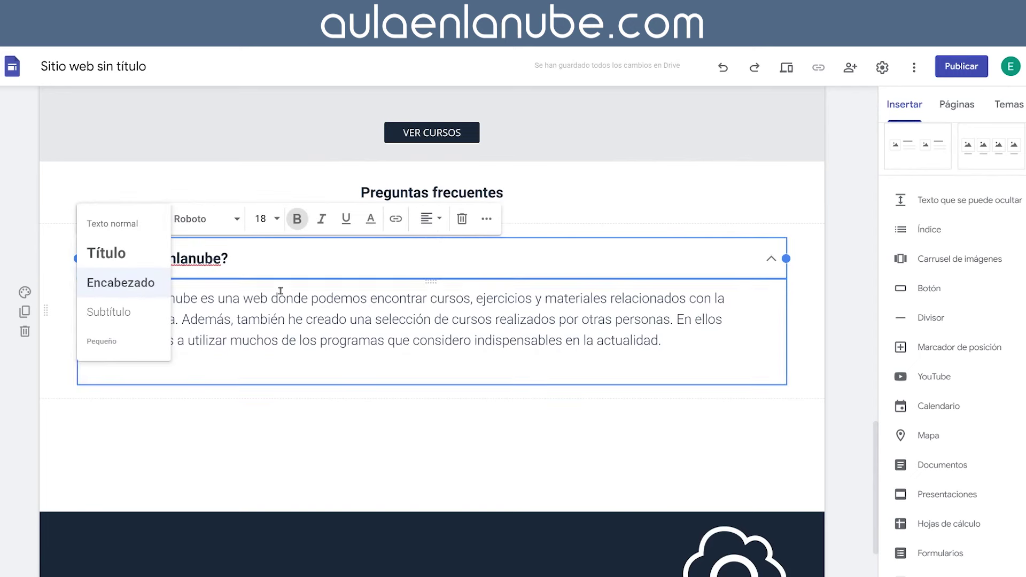
{"action": "left_click", "coordinate": [148, 312]}
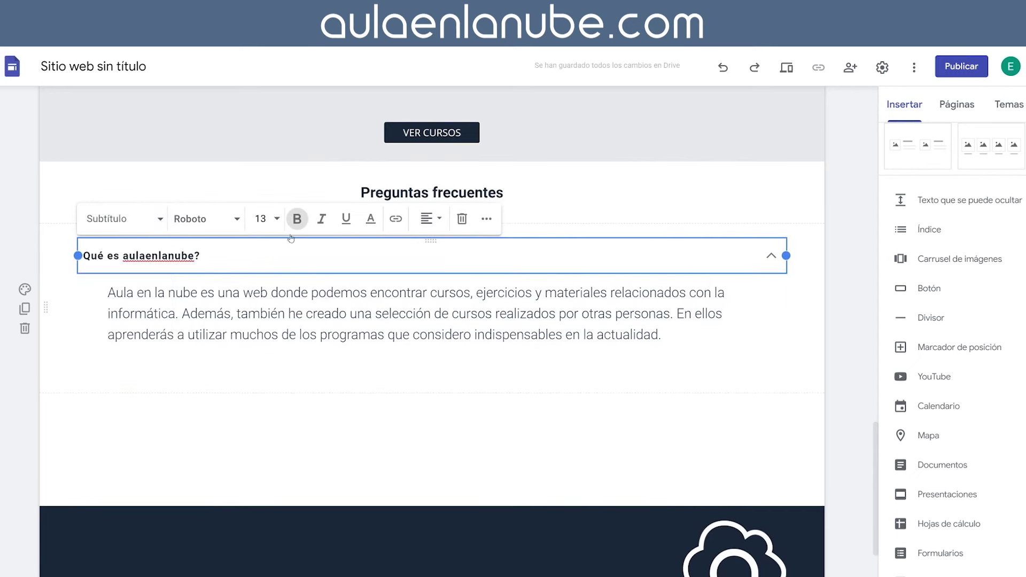
{"action": "triple_click", "coordinate": [124, 257]}
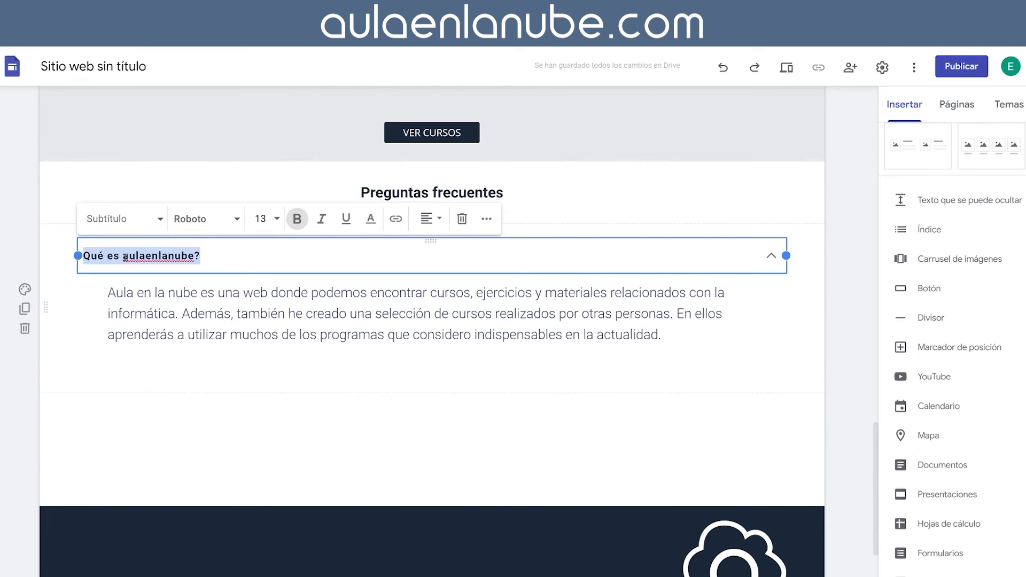
{"action": "left_click", "coordinate": [278, 220]}
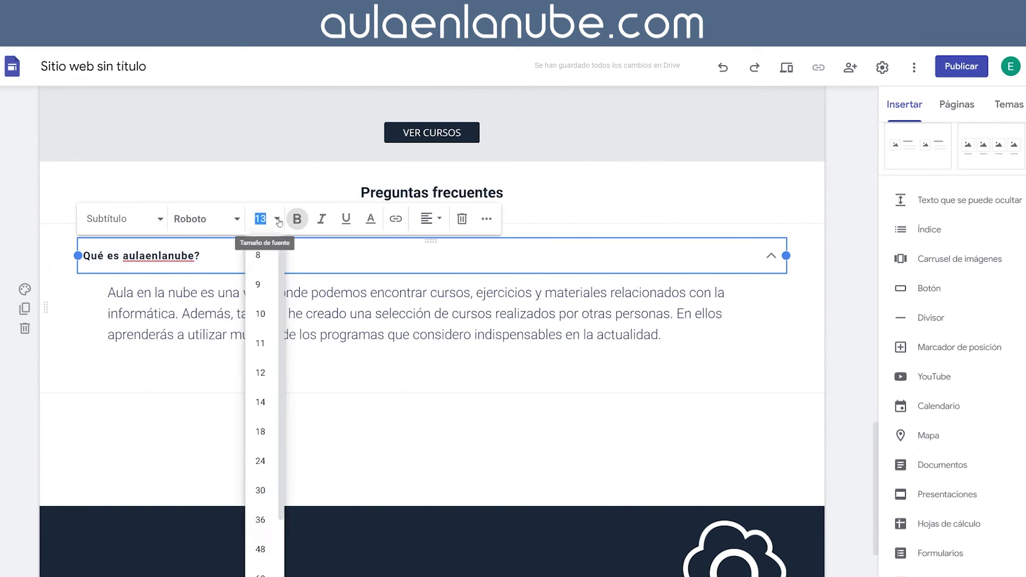
{"action": "left_click", "coordinate": [266, 432]}
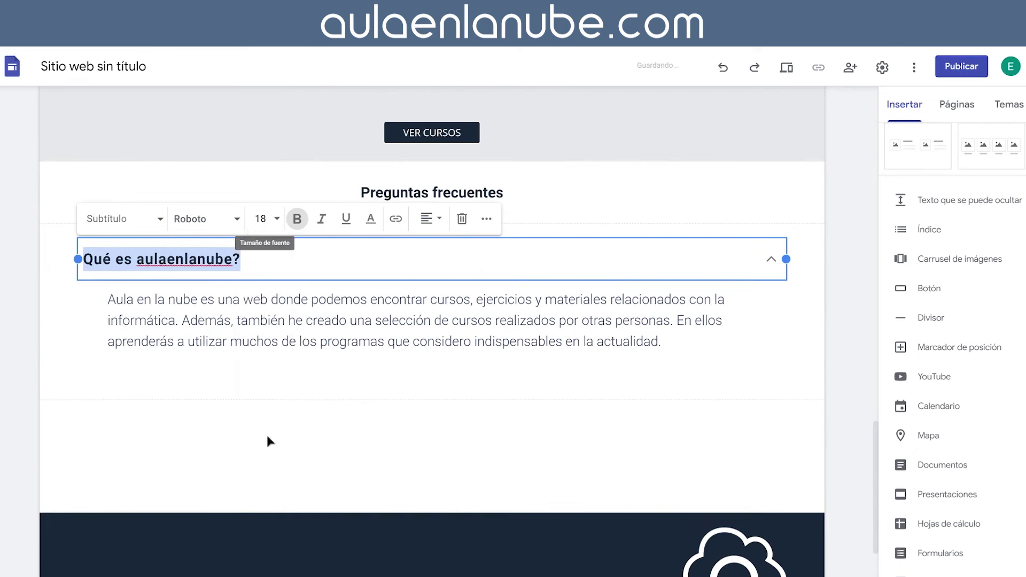
{"action": "left_click", "coordinate": [242, 224]}
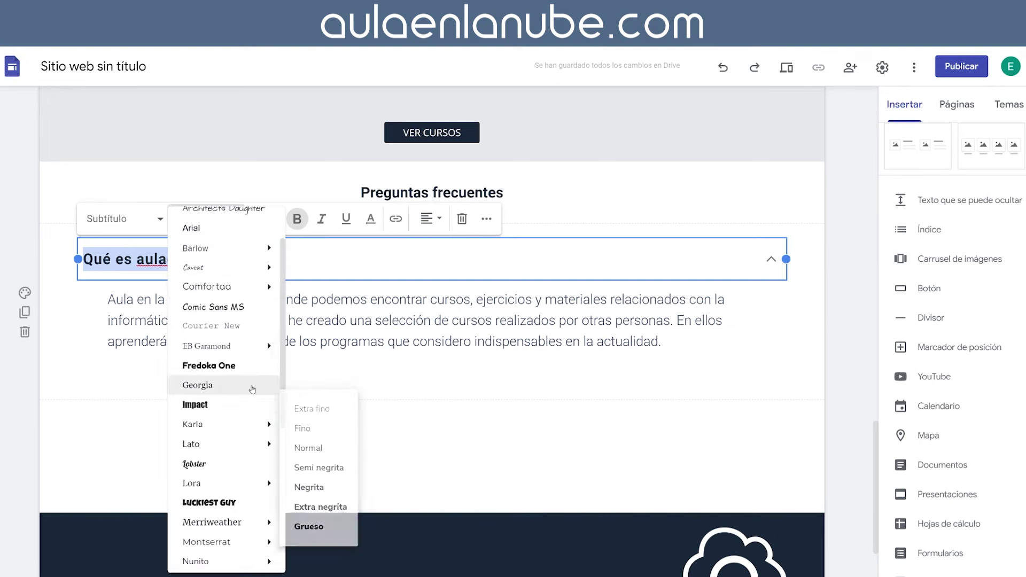
{"action": "scroll", "coordinate": [246, 385], "scroll_direction": "down", "scroll_amount": 5}
{"action": "mouse_move", "coordinate": [249, 429]}
{"action": "mouse_move", "coordinate": [243, 383]}
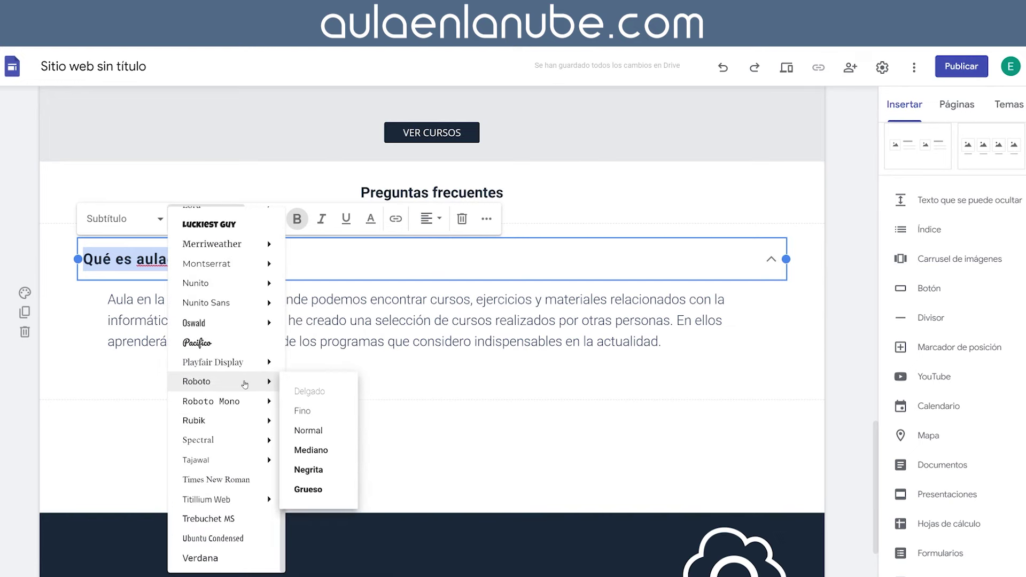
{"action": "left_click", "coordinate": [317, 414]}
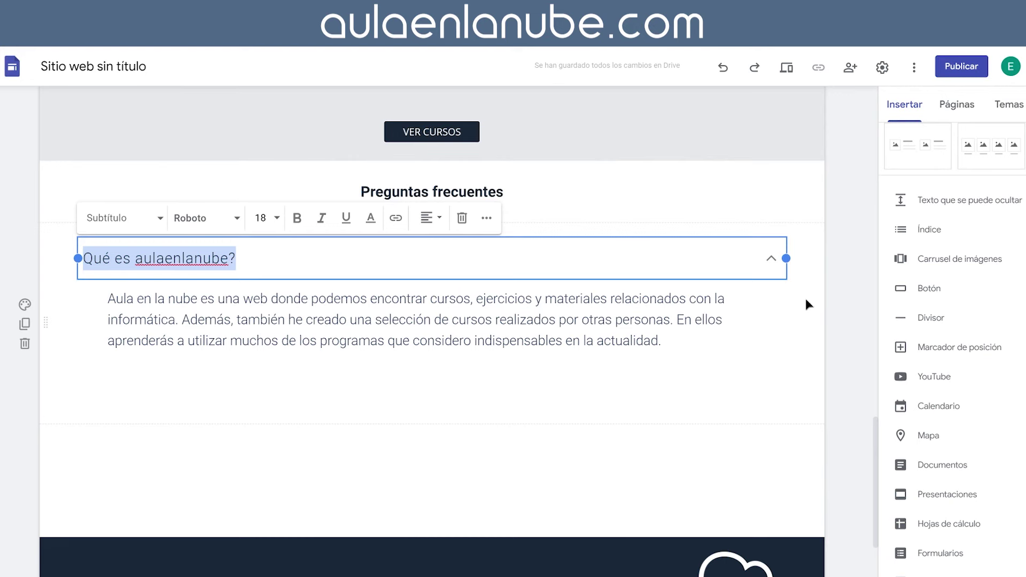
Step: Narrow the collapsible block equally from both sides to keep it centred, and duplicate its section twice
{"action": "left_click_drag", "start_coordinate": [78, 258], "coordinate": [200, 267]}
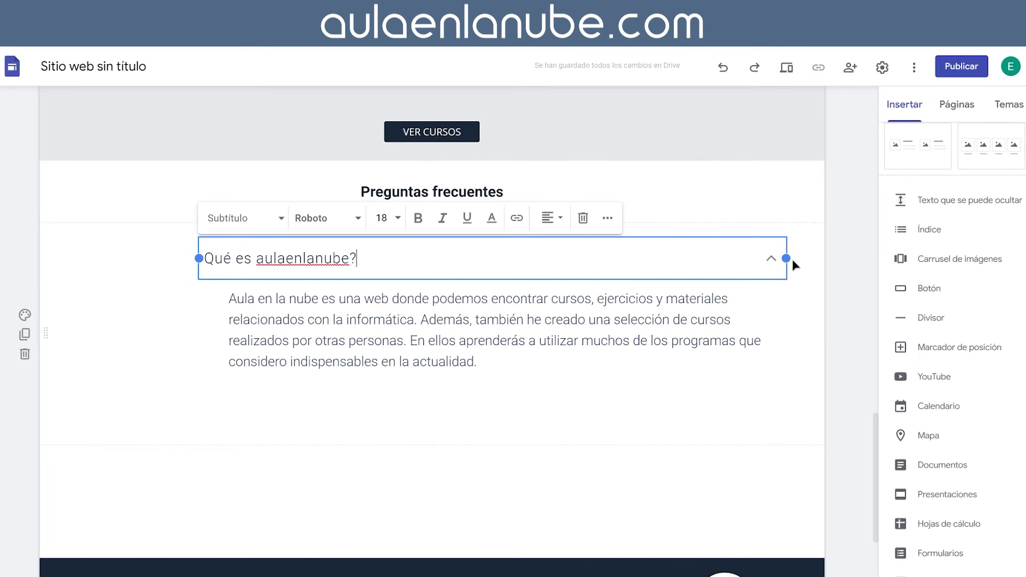
{"action": "left_click_drag", "start_coordinate": [786, 258], "coordinate": [665, 262]}
{"action": "left_click", "coordinate": [311, 298]}
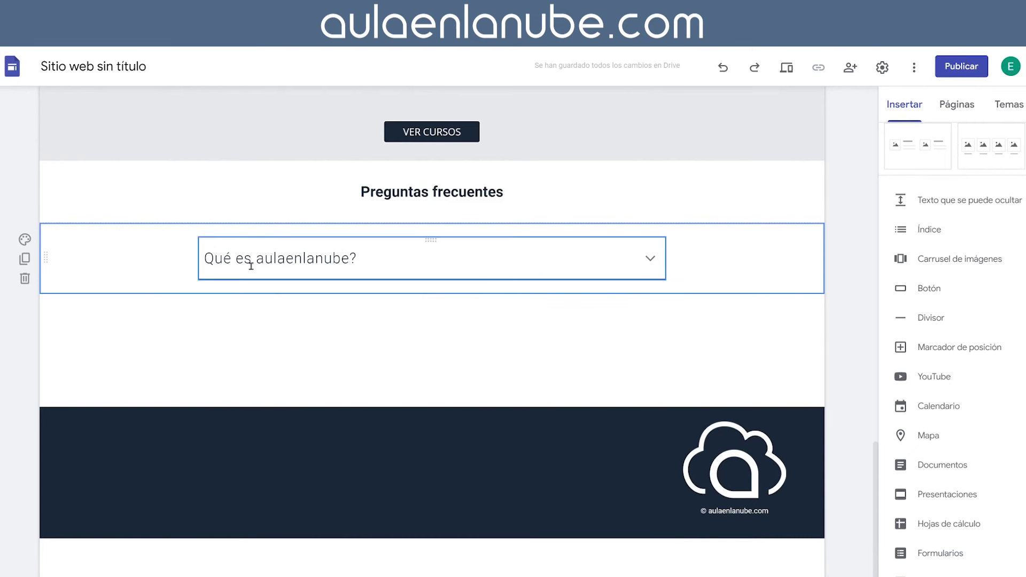
{"action": "left_click", "coordinate": [25, 259]}
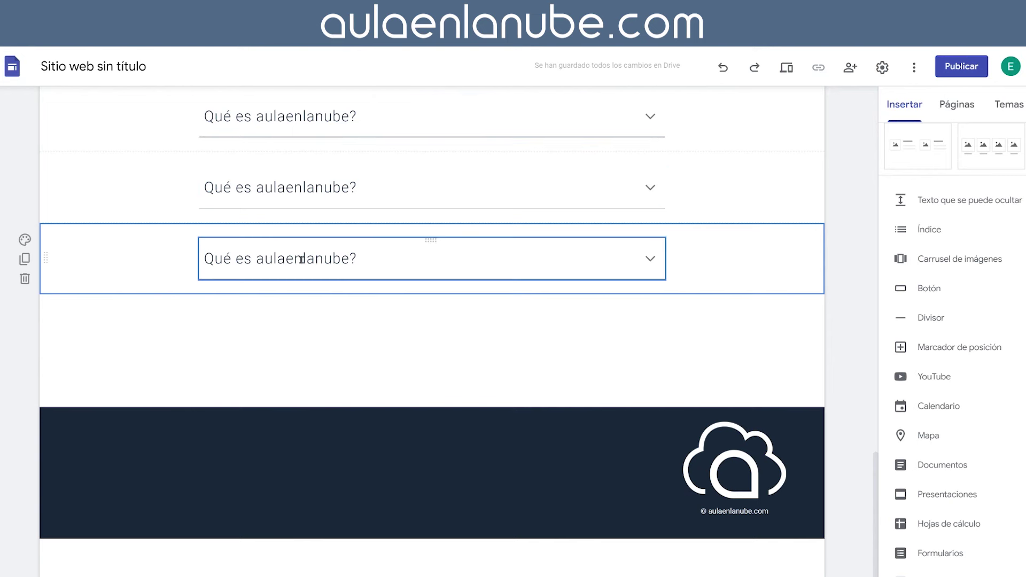
Step: Change the second collapsible block's question to "Puedo utilizar los materiales de aulaenlanube?"
{"action": "triple_click", "coordinate": [277, 186]}
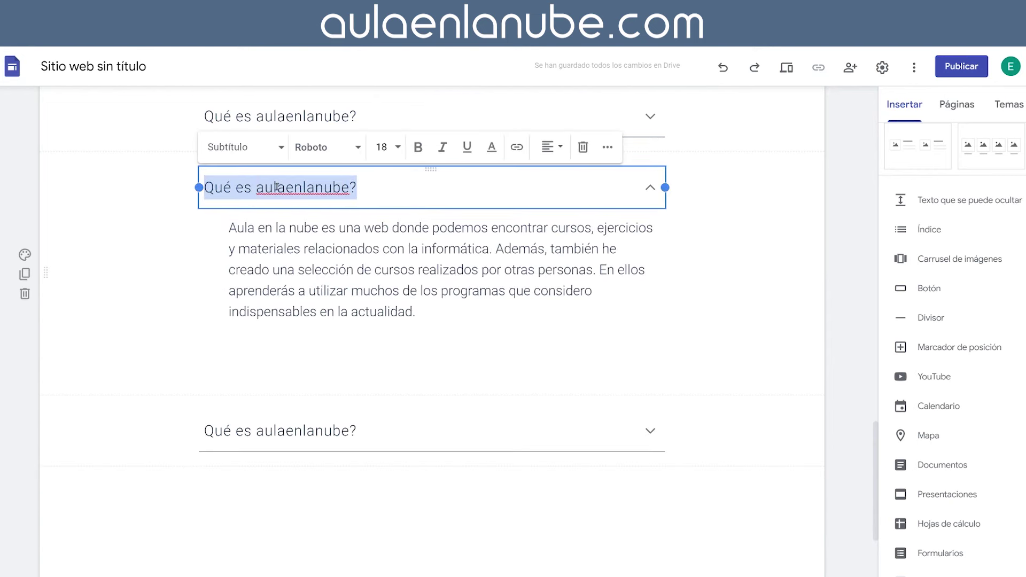
{"action": "triple_click", "coordinate": [276, 187]}
{"action": "type", "text": "Puedo utilizar los materiales de aulaenlanube"}
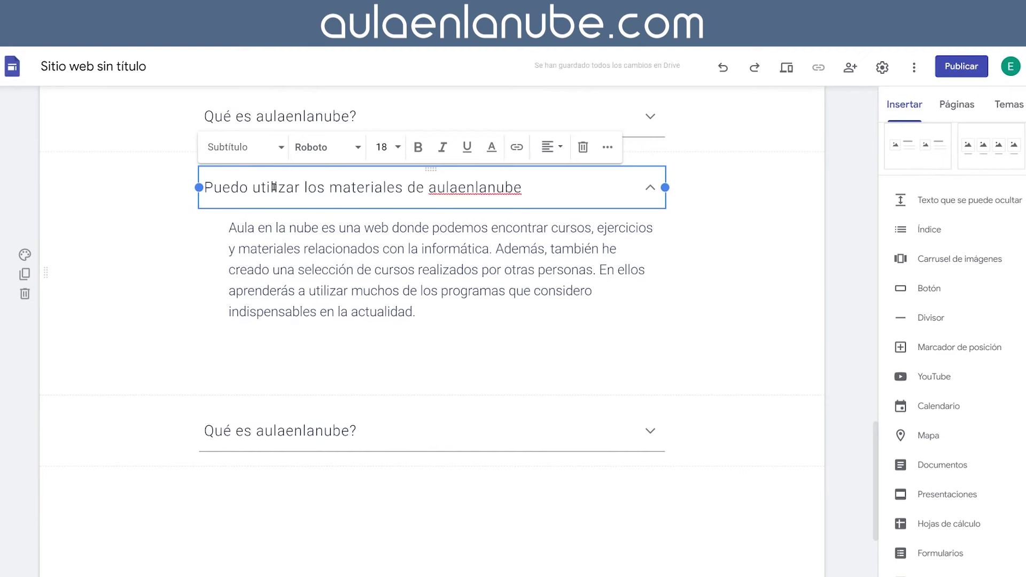
{"action": "type", "text": "?"}
Step: Change the third collapsible block's question to "Puedo utilizar los cursos y utilizarlos en mis clases?"
{"action": "left_click", "coordinate": [277, 431]}
{"action": "left_click", "coordinate": [715, 234]}
{"action": "triple_click", "coordinate": [280, 260]}
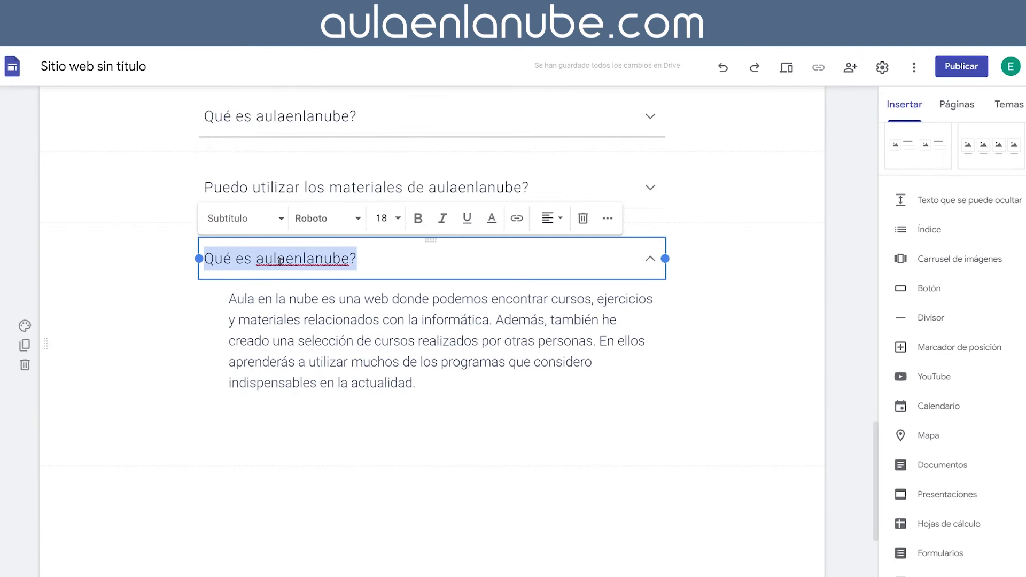
{"action": "type", "text": "Puedo utilizar los cursos"}
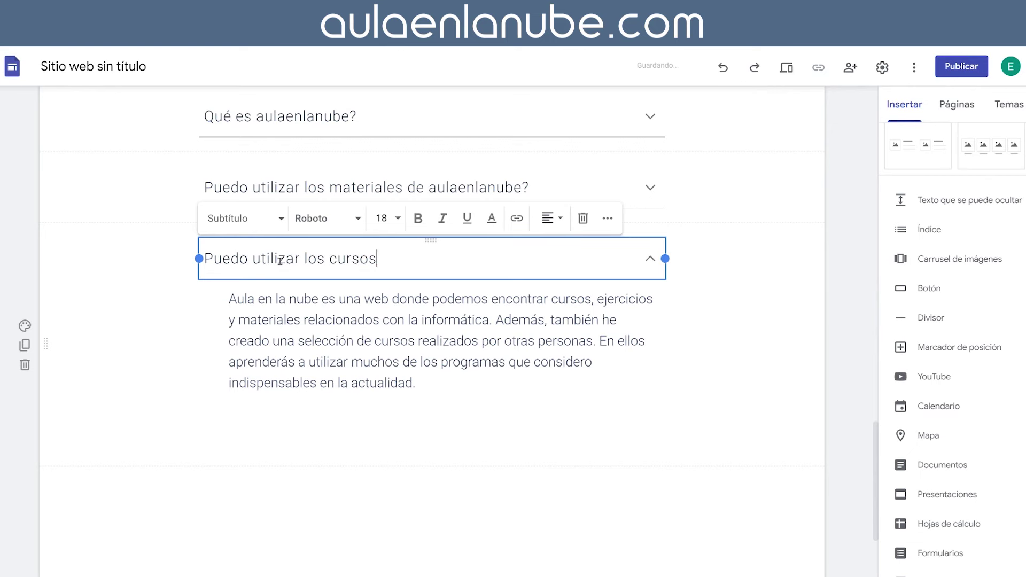
{"action": "type", "text": " y utilizarlos en mis clases?"}
Step: Replace the second question's answer with the copied paragraph beginning "Por supuesto, el principal objetivo", and delete the empty lines after it
{"action": "left_click", "coordinate": [353, 181]}
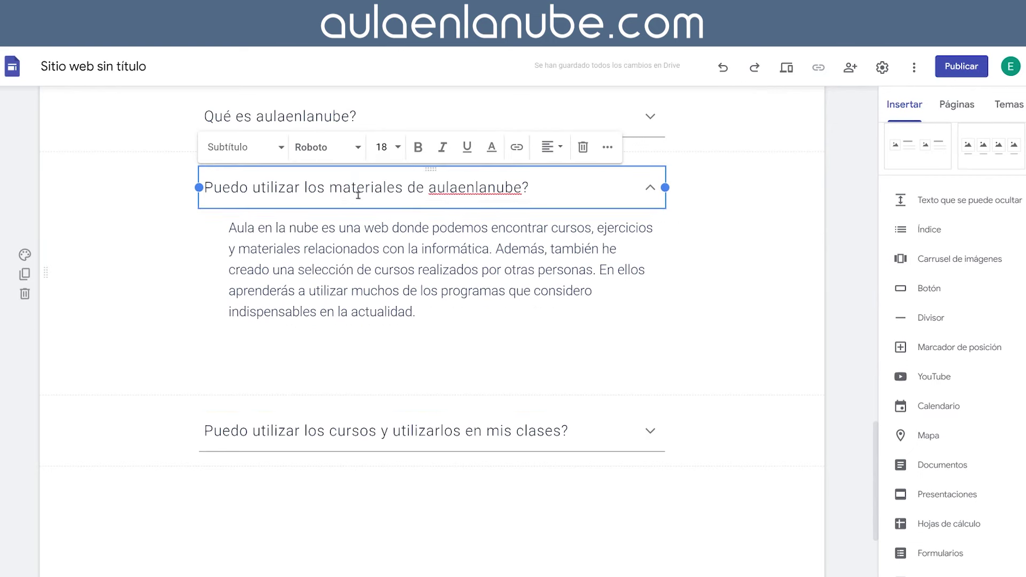
{"action": "left_click", "coordinate": [292, 241]}
{"action": "left_click_drag", "start_coordinate": [460, 322], "coordinate": [181, 220]}
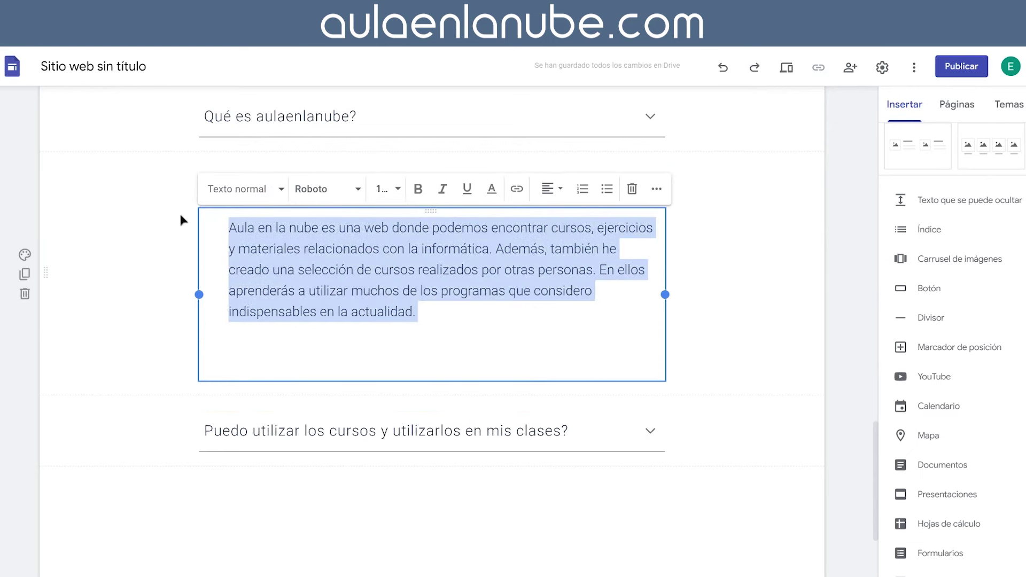
{"action": "right_click", "coordinate": [277, 228]}
{"action": "left_click", "coordinate": [345, 288]}
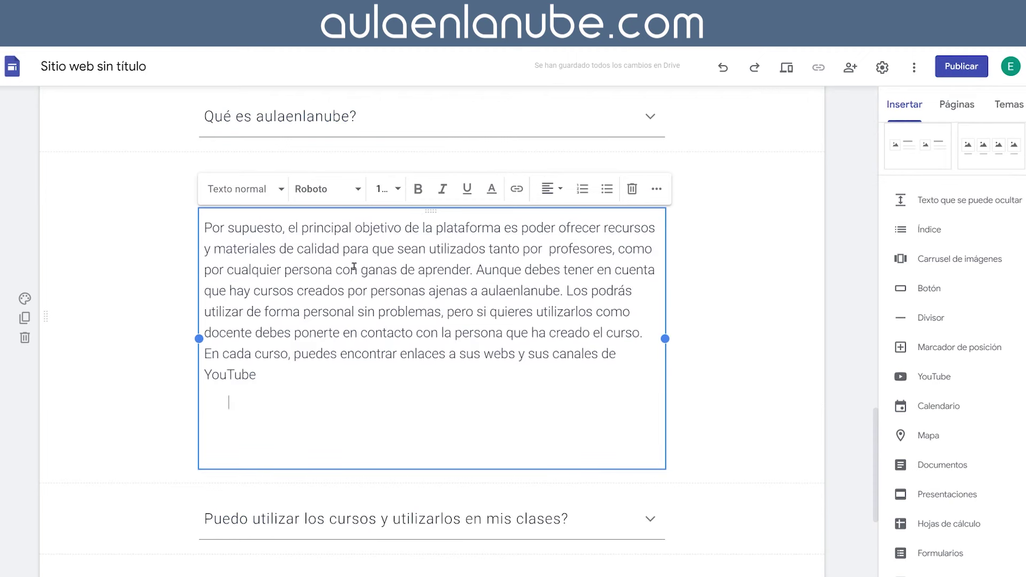
{"action": "key", "text": "BackSpace"}
Step: Set the second question's whole answer to font size 14 and increase its indent
{"action": "left_click_drag", "start_coordinate": [287, 377], "coordinate": [204, 225]}
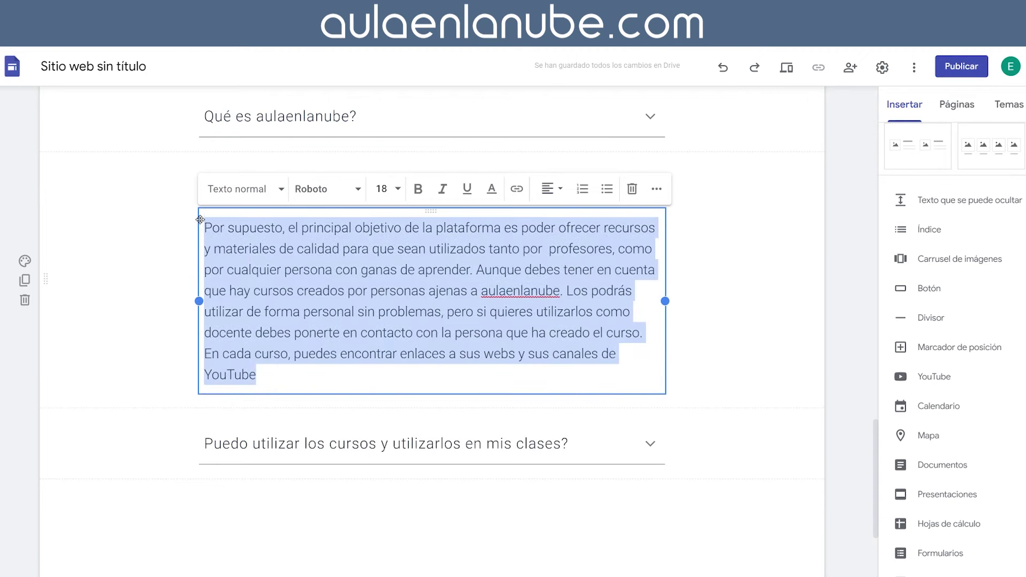
{"action": "left_click", "coordinate": [400, 189]}
{"action": "left_click", "coordinate": [383, 374]}
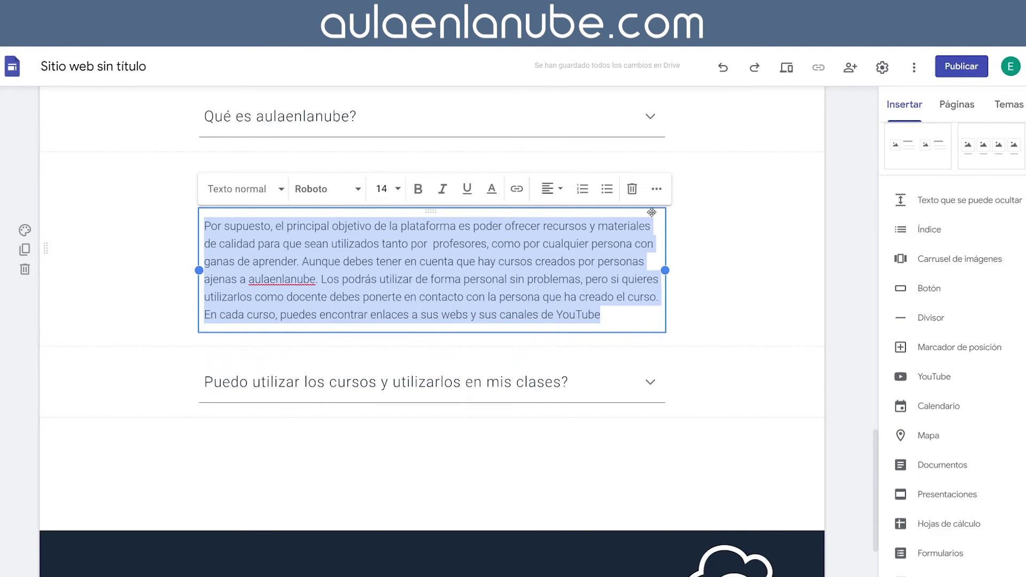
{"action": "left_click", "coordinate": [656, 188]}
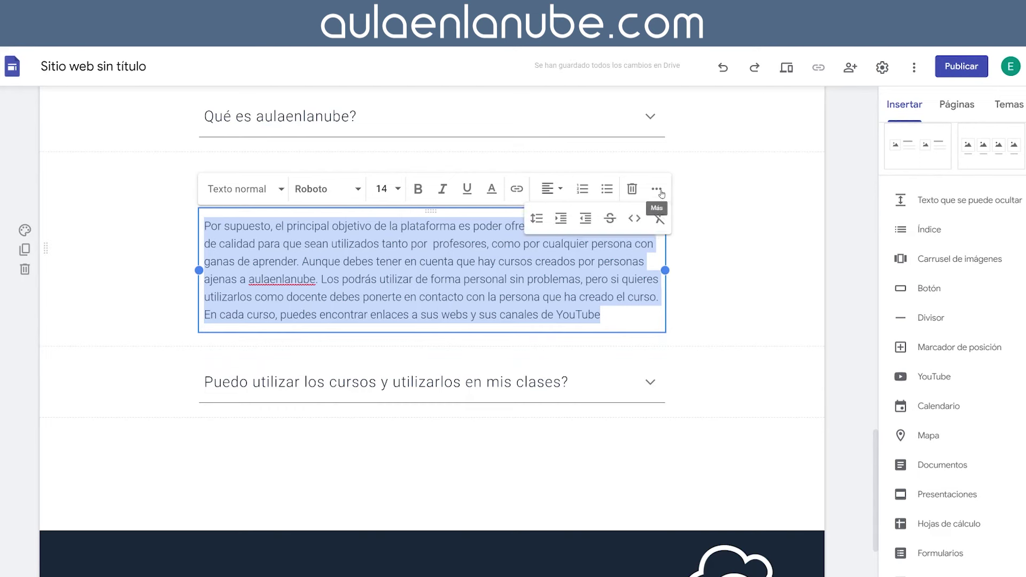
{"action": "left_click", "coordinate": [563, 221]}
Step: Replace the third question's answer with the copied paragraph beginning "Los cursos creados por mí", and delete the empty lines after it
{"action": "left_click", "coordinate": [393, 397]}
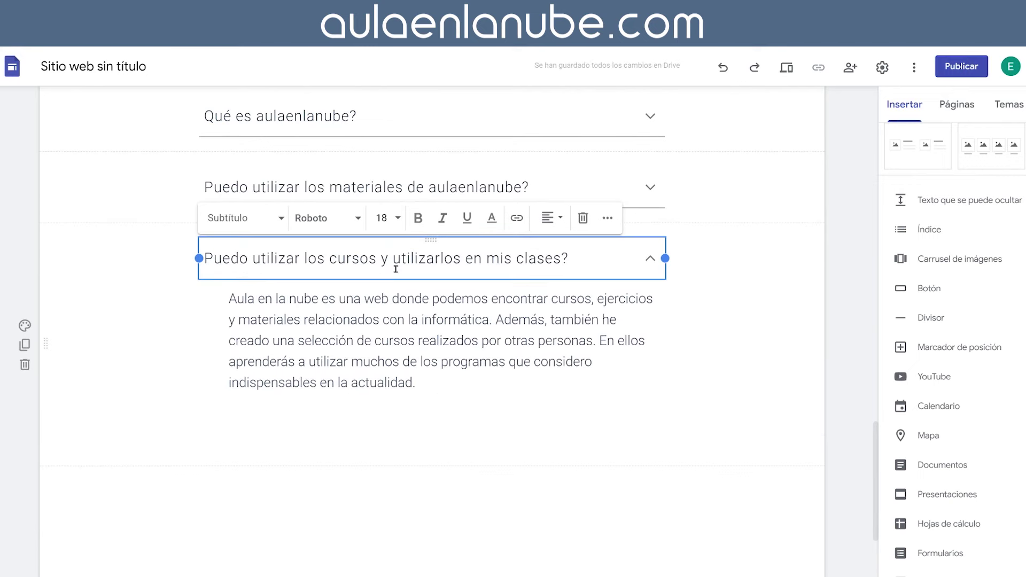
{"action": "left_click_drag", "start_coordinate": [451, 390], "coordinate": [208, 277]}
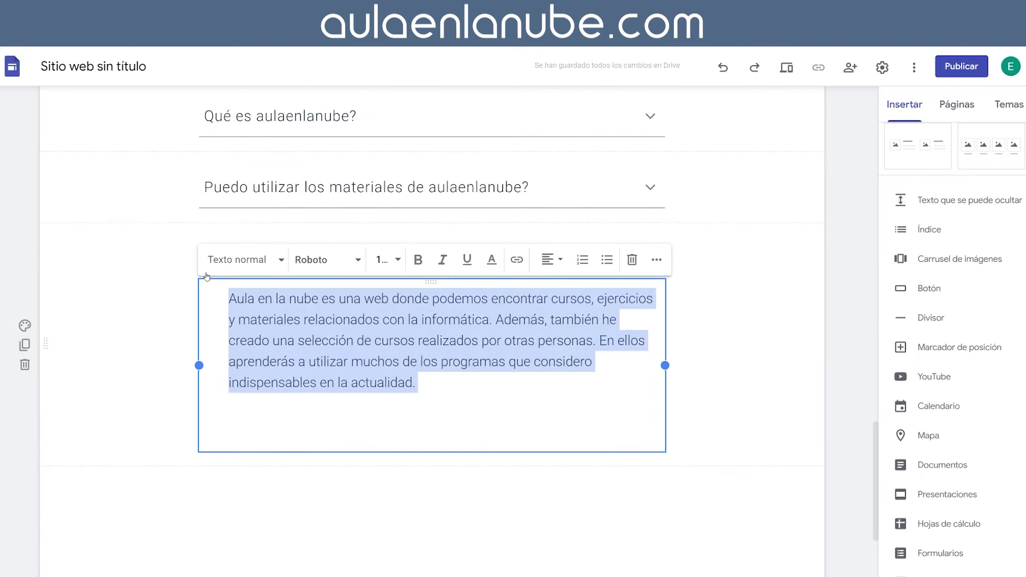
{"action": "right_click", "coordinate": [334, 322]}
{"action": "left_click", "coordinate": [396, 381]}
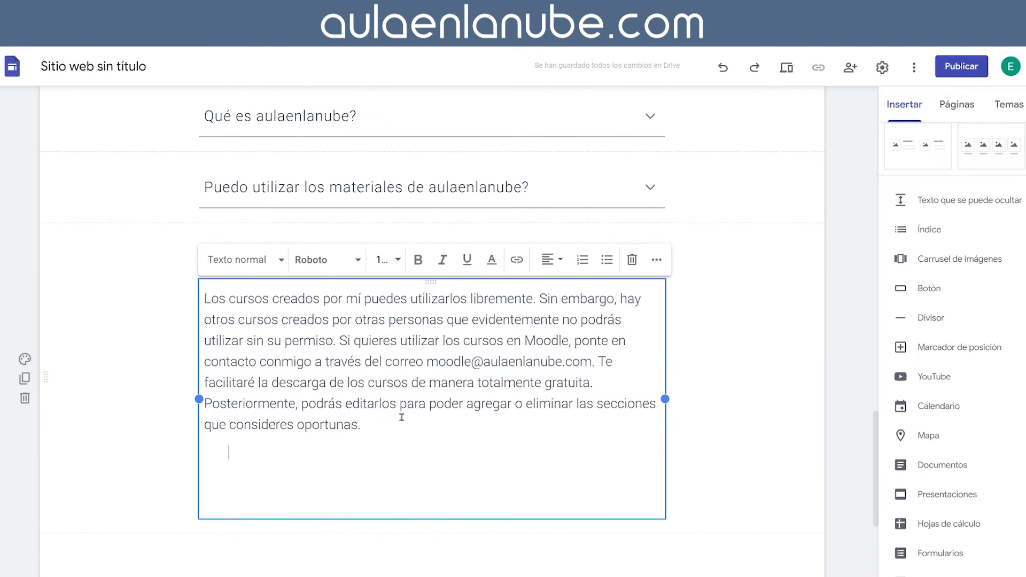
{"action": "key", "text": "BackSpace"}
{"action": "key", "text": "BackSpace"}
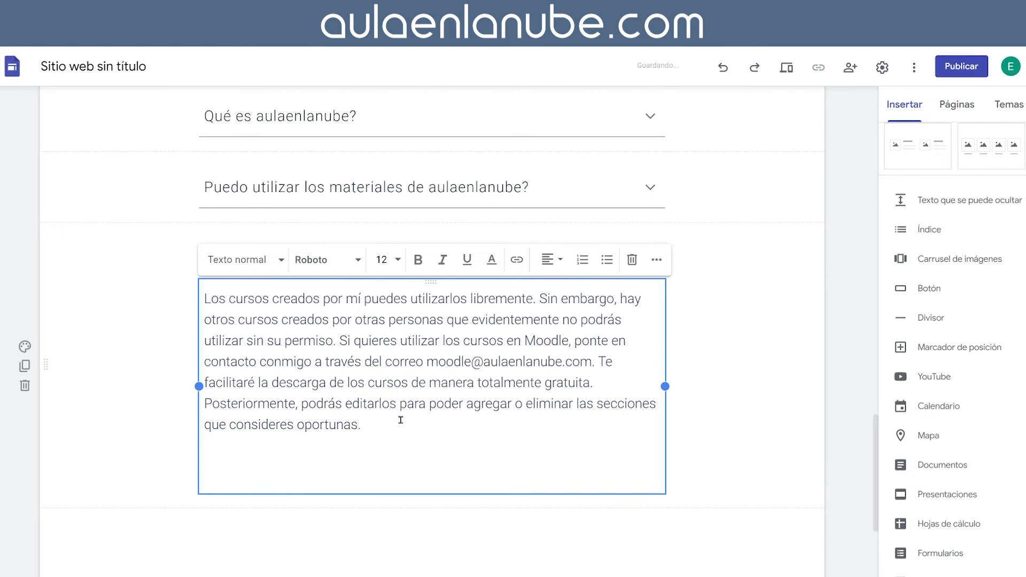
Step: Set the third question's whole answer to font size 14 and increase its indent
{"action": "left_click_drag", "start_coordinate": [384, 422], "coordinate": [171, 276]}
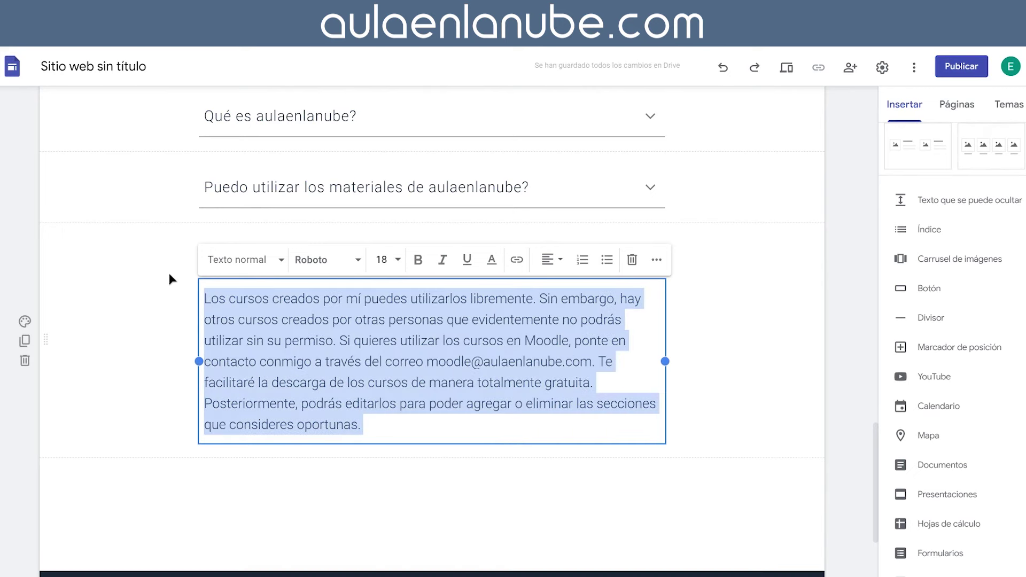
{"action": "left_click", "coordinate": [390, 260]}
{"action": "left_click", "coordinate": [385, 443]}
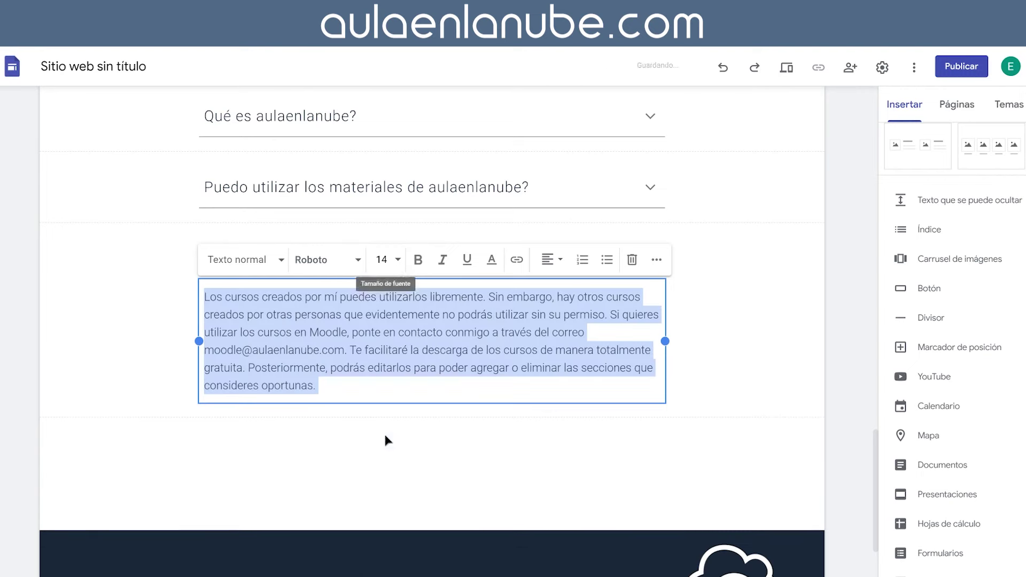
{"action": "left_click", "coordinate": [656, 261]}
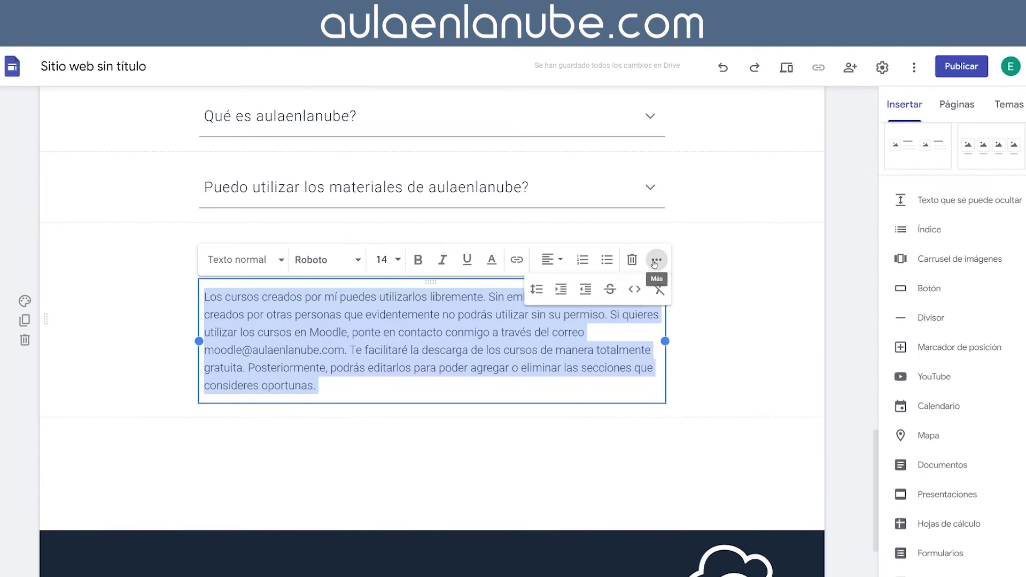
{"action": "left_click", "coordinate": [564, 294]}
Step: Set the font size of the "Preguntas frecuentes" heading to 24
{"action": "left_click", "coordinate": [320, 181]}
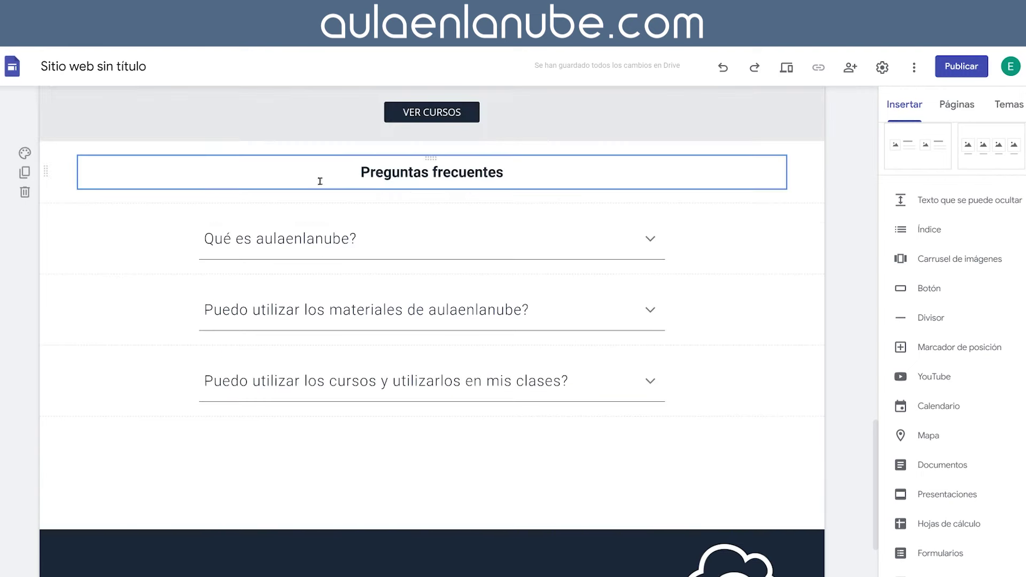
{"action": "left_click", "coordinate": [406, 172]}
{"action": "triple_click", "coordinate": [410, 175]}
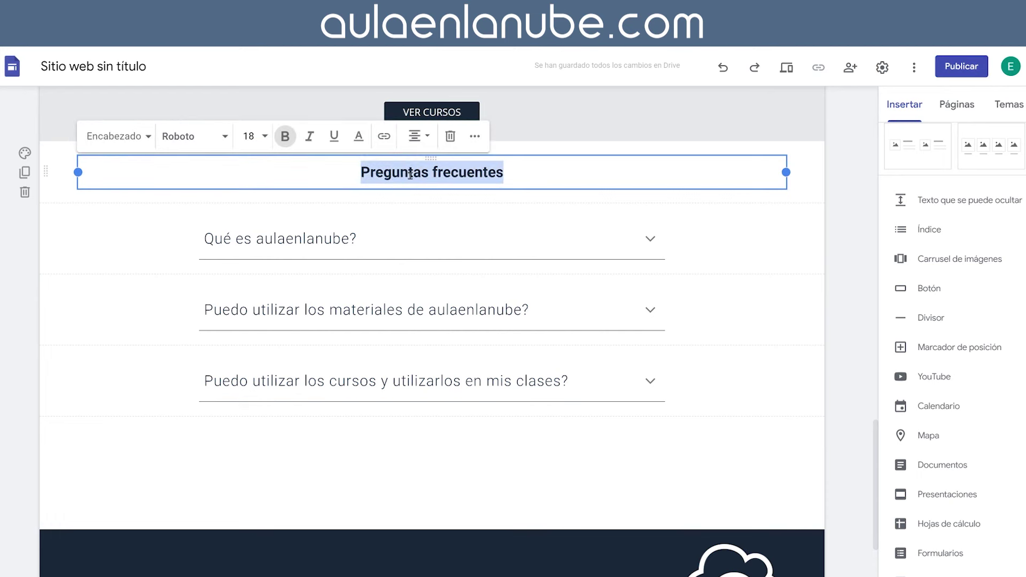
{"action": "left_click", "coordinate": [250, 137]}
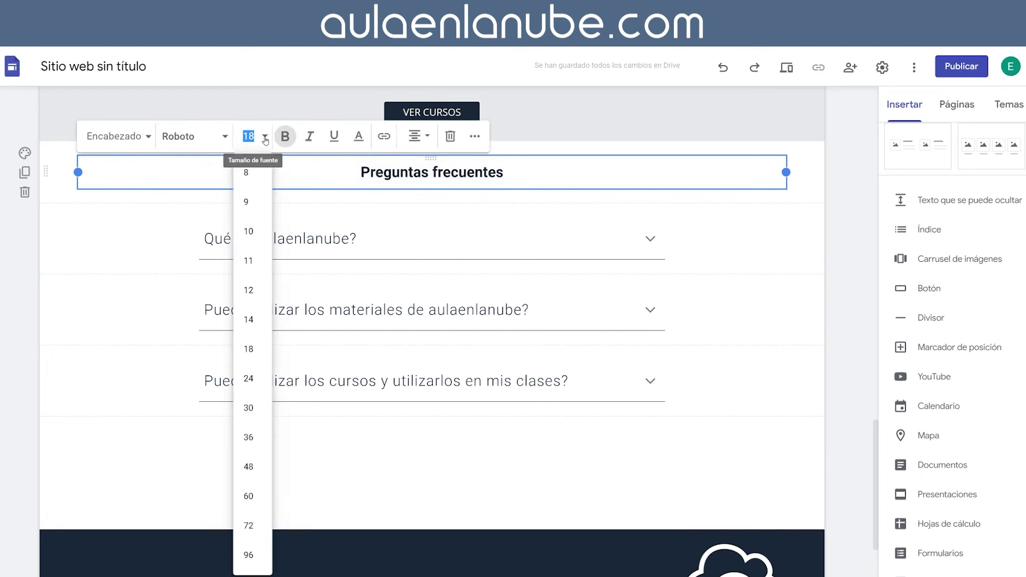
{"action": "left_click", "coordinate": [248, 378]}
{"action": "left_click", "coordinate": [765, 312]}
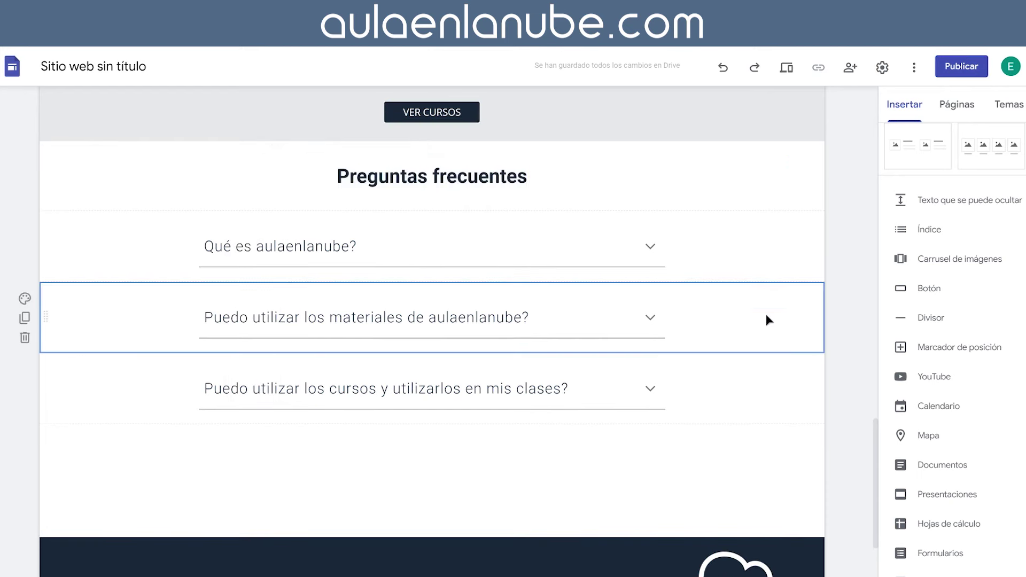
{"action": "left_click", "coordinate": [385, 383]}
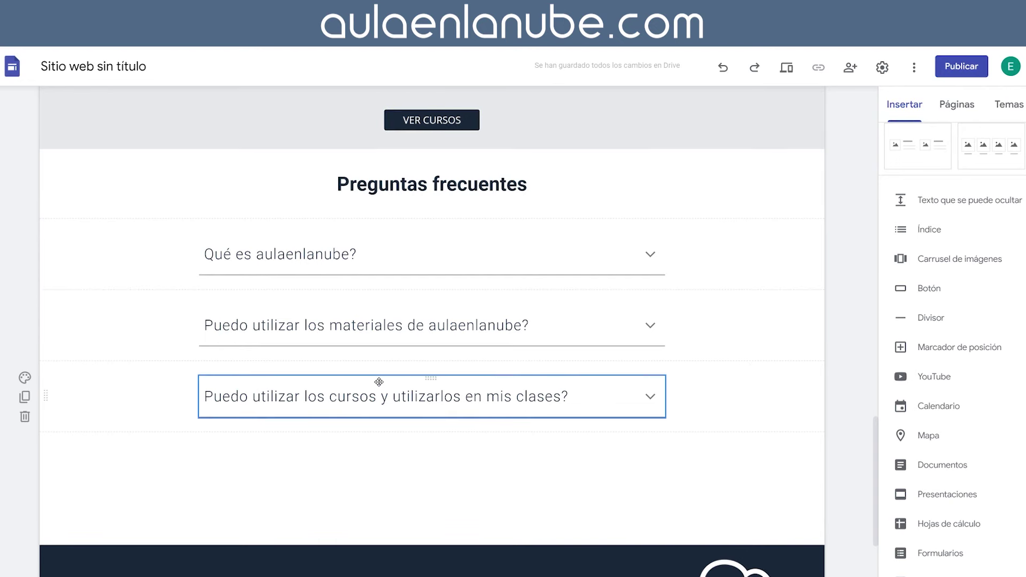